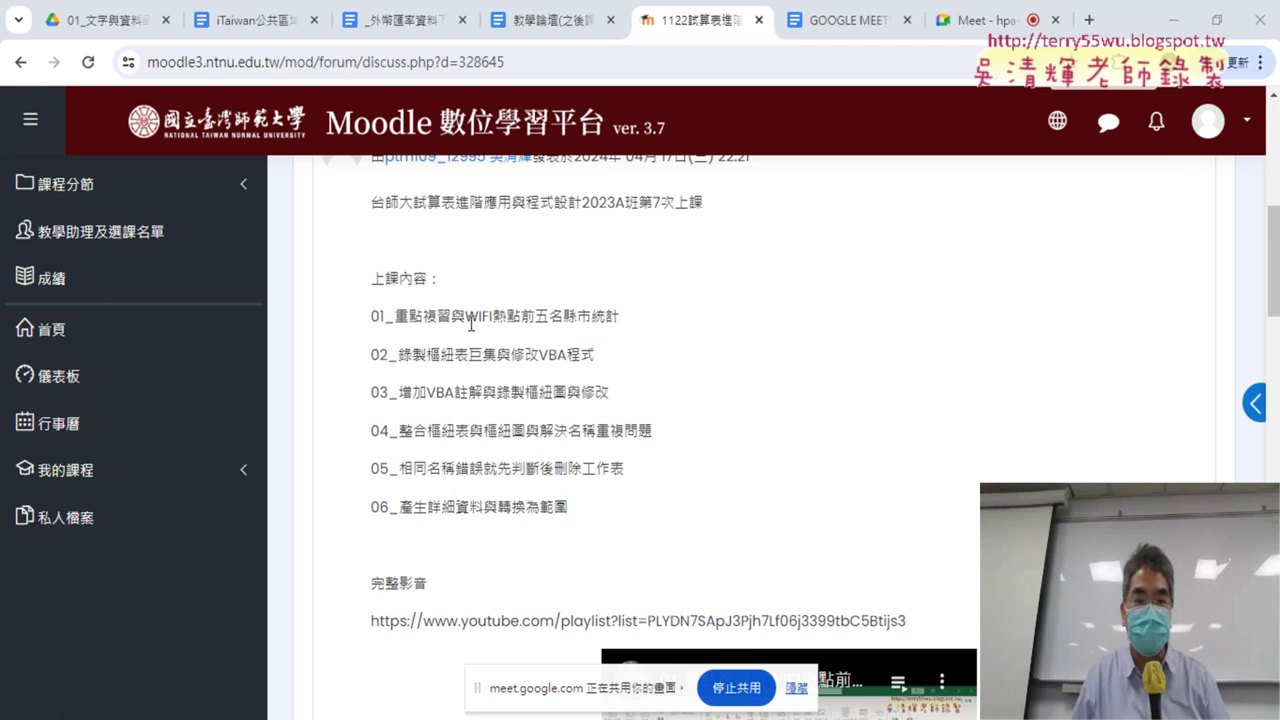
Highlight the forum topics on WIFI hotspot statistics, VBA註解 修改, 解決名稱重複問題 and 轉換為範圍.
{"action": "left_click_drag", "start_coordinate": [466, 318], "coordinate": [620, 318]}
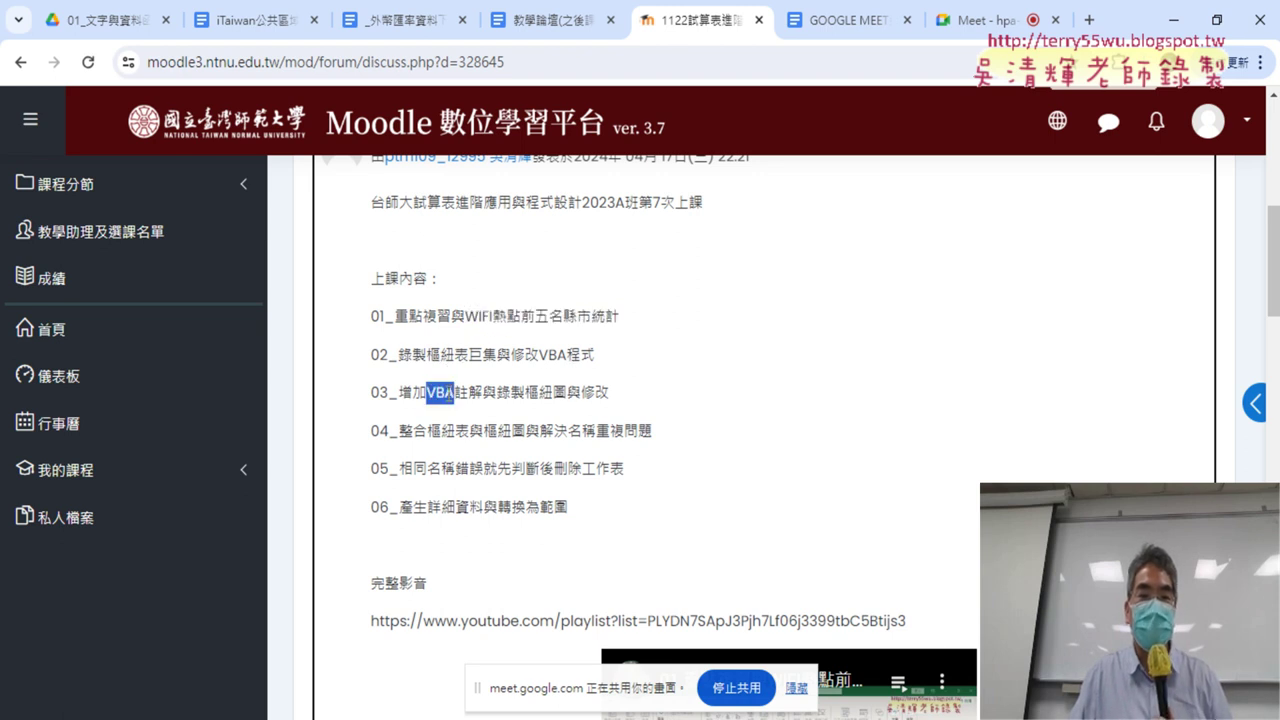
{"action": "left_click_drag", "start_coordinate": [426, 392], "coordinate": [483, 392]}
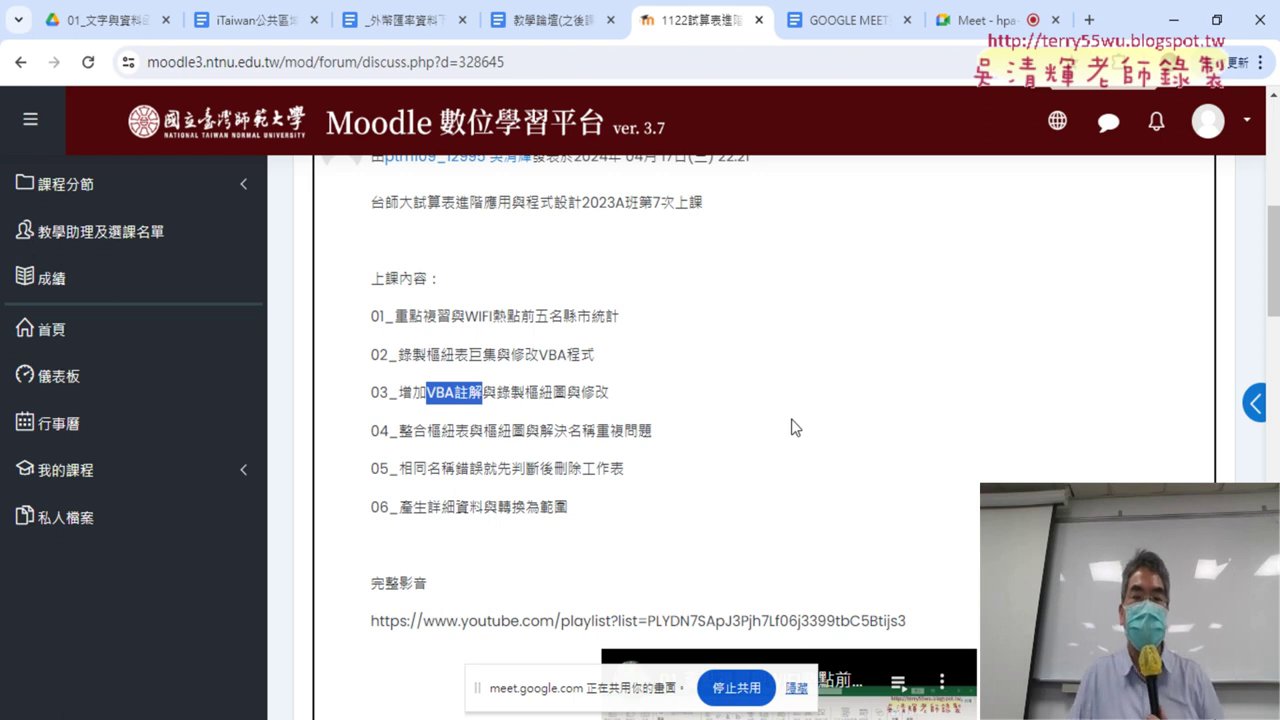
{"action": "left_click_drag", "start_coordinate": [582, 392], "coordinate": [609, 392]}
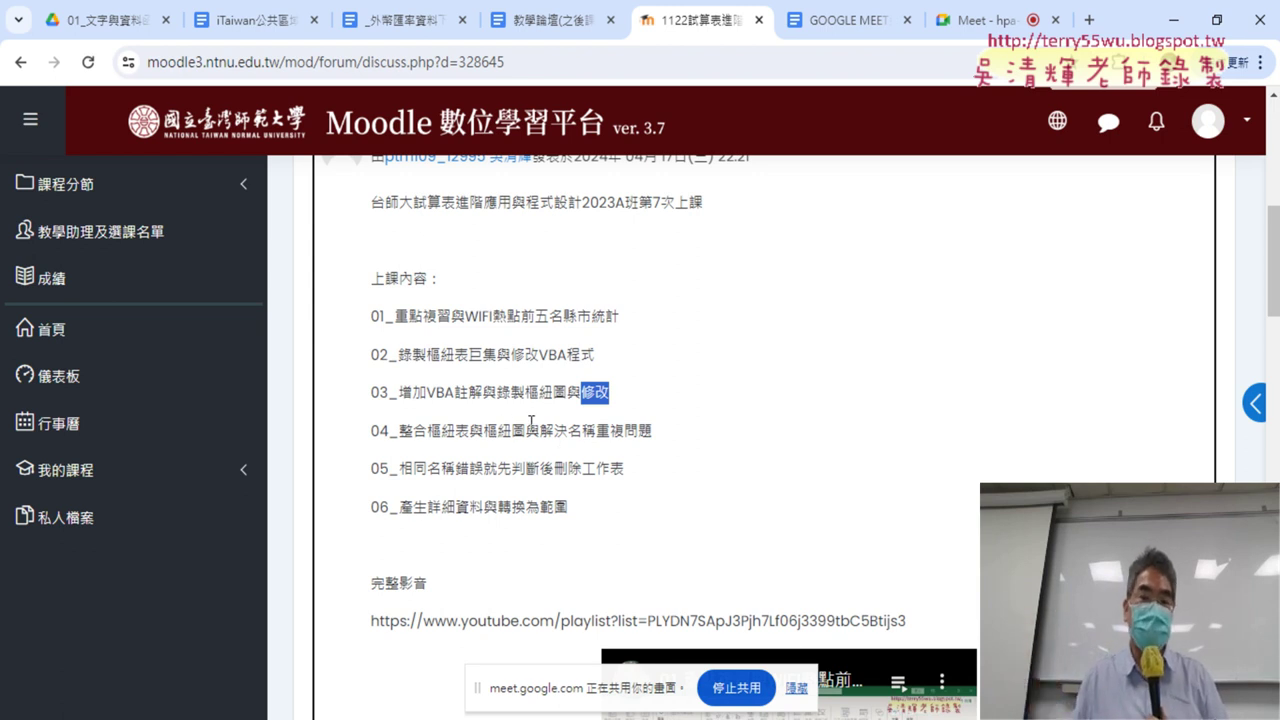
{"action": "left_click_drag", "start_coordinate": [541, 432], "coordinate": [660, 438]}
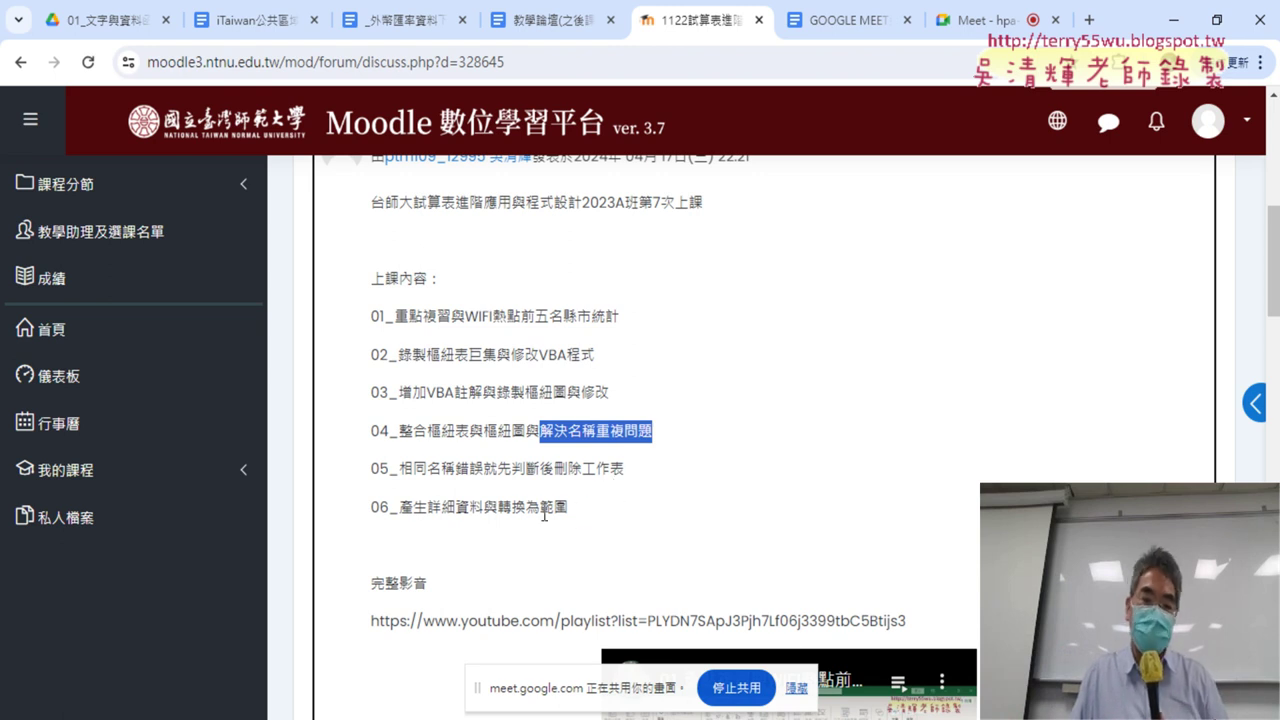
{"action": "left_click_drag", "start_coordinate": [499, 508], "coordinate": [568, 508]}
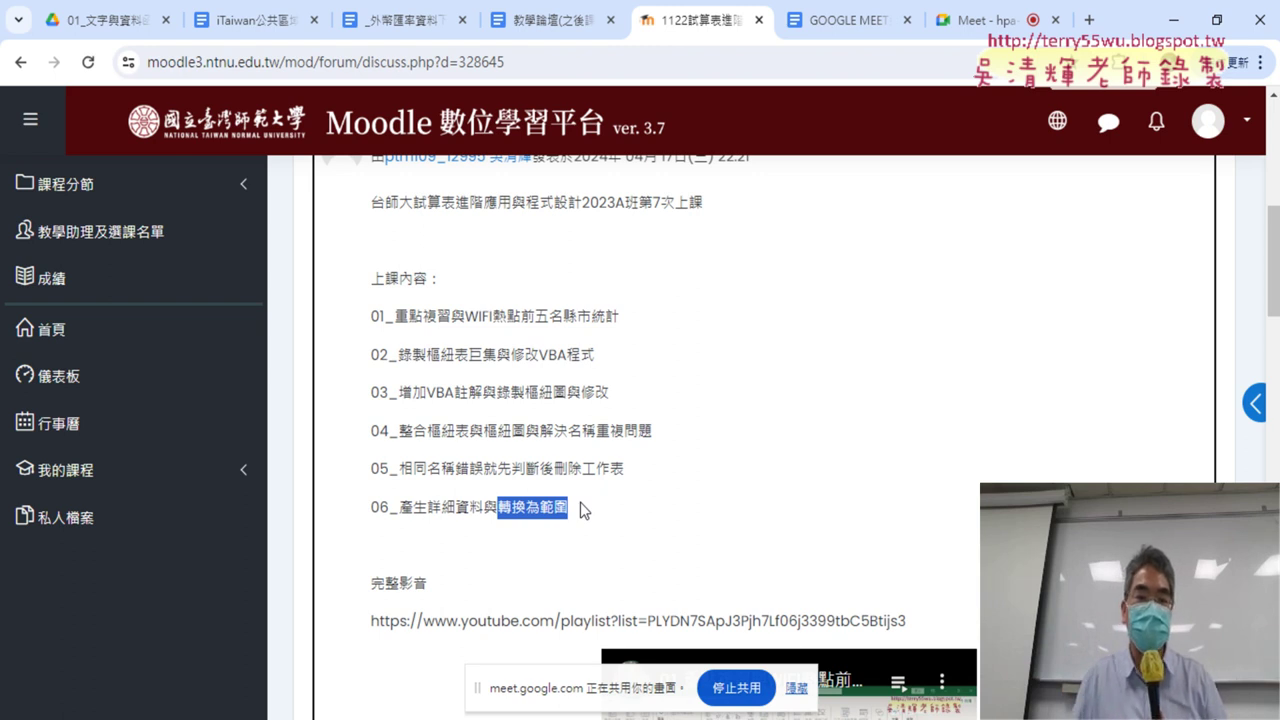
Open the embedded lesson video's class playlist on YouTube, then close it and minimize Chrome.
{"action": "scroll", "coordinate": [763, 451], "scroll_direction": "down", "scroll_amount": 2}
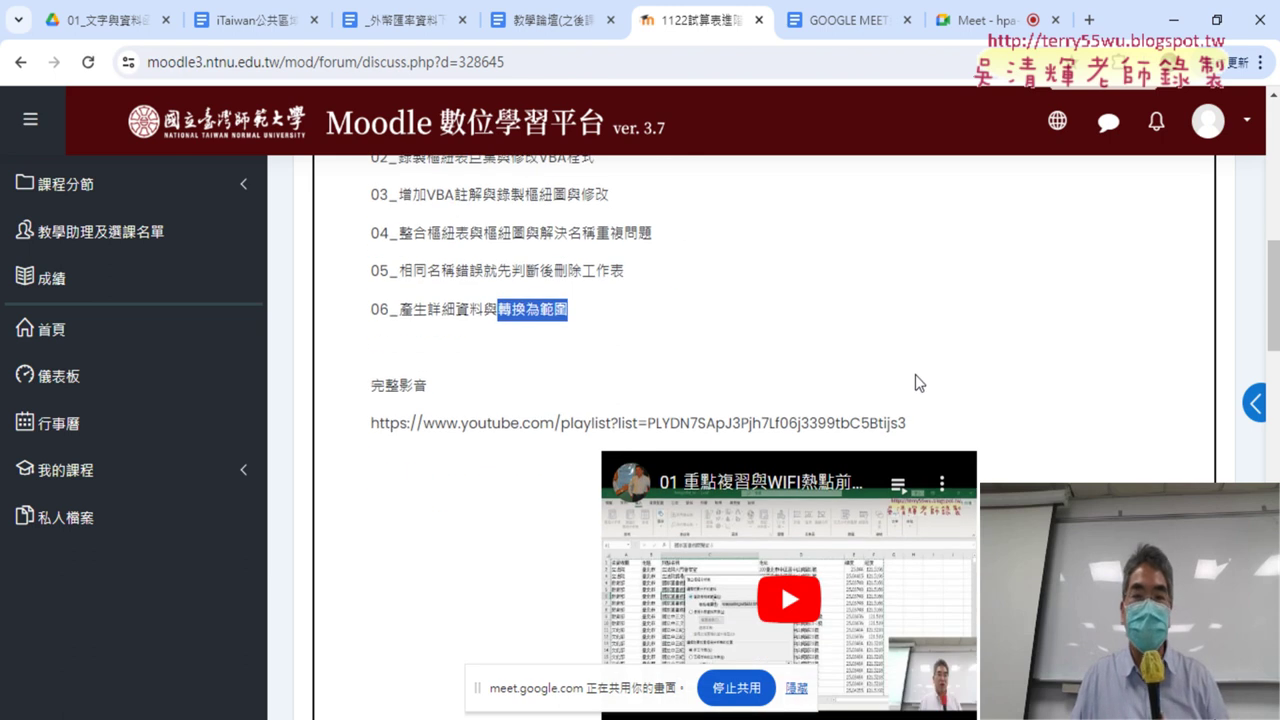
{"action": "scroll", "coordinate": [781, 575], "scroll_direction": "down", "scroll_amount": 1}
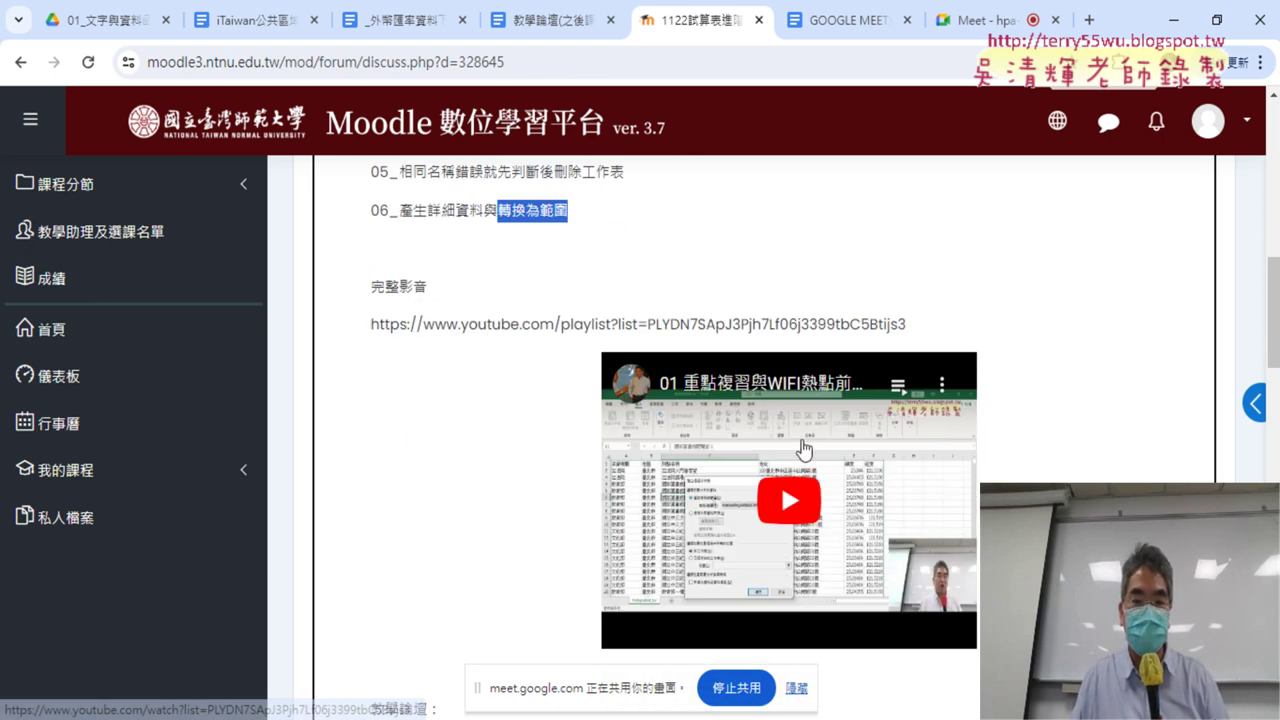
{"action": "left_click", "coordinate": [891, 627]}
{"action": "left_click", "coordinate": [888, 628]}
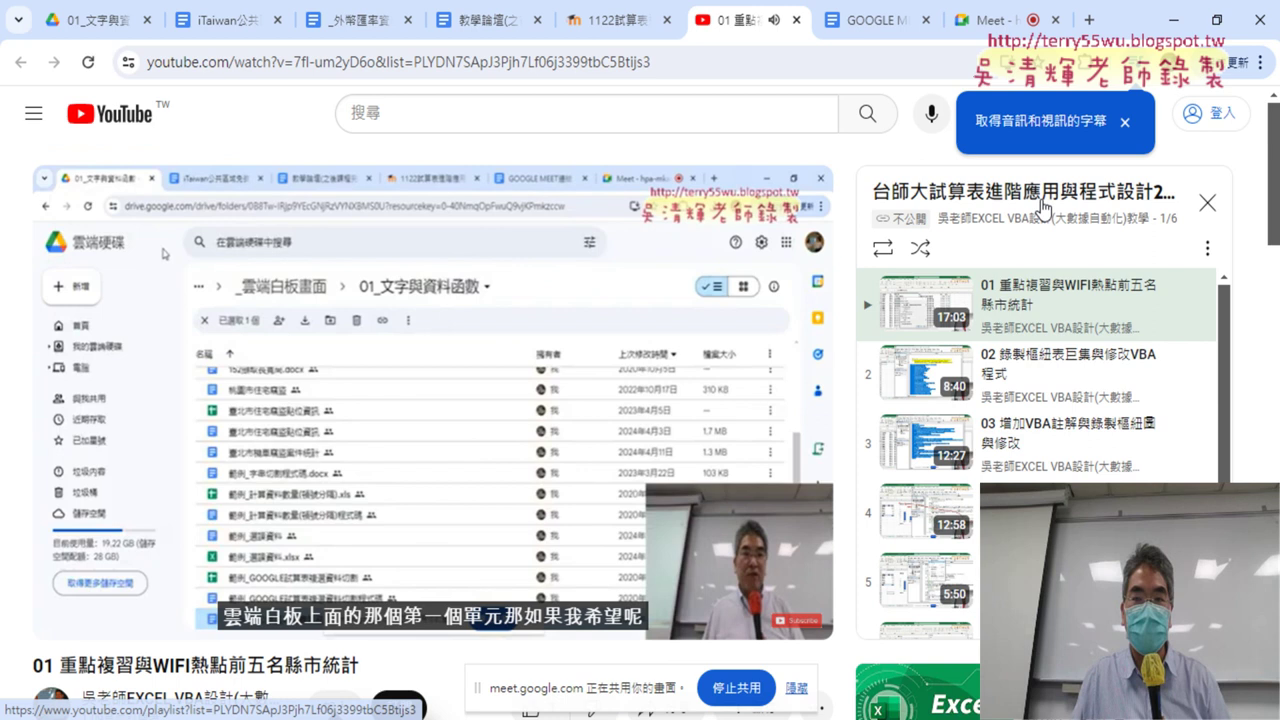
{"action": "left_click", "coordinate": [1050, 174]}
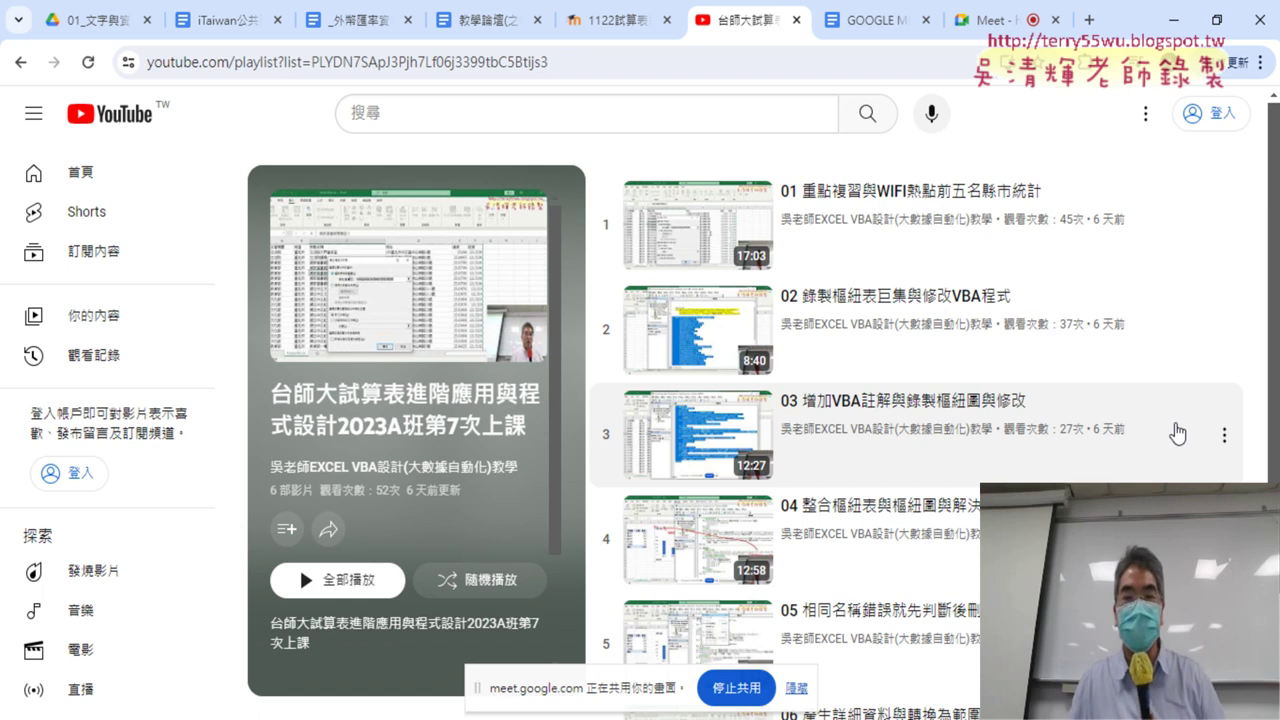
{"action": "left_click", "coordinate": [799, 21]}
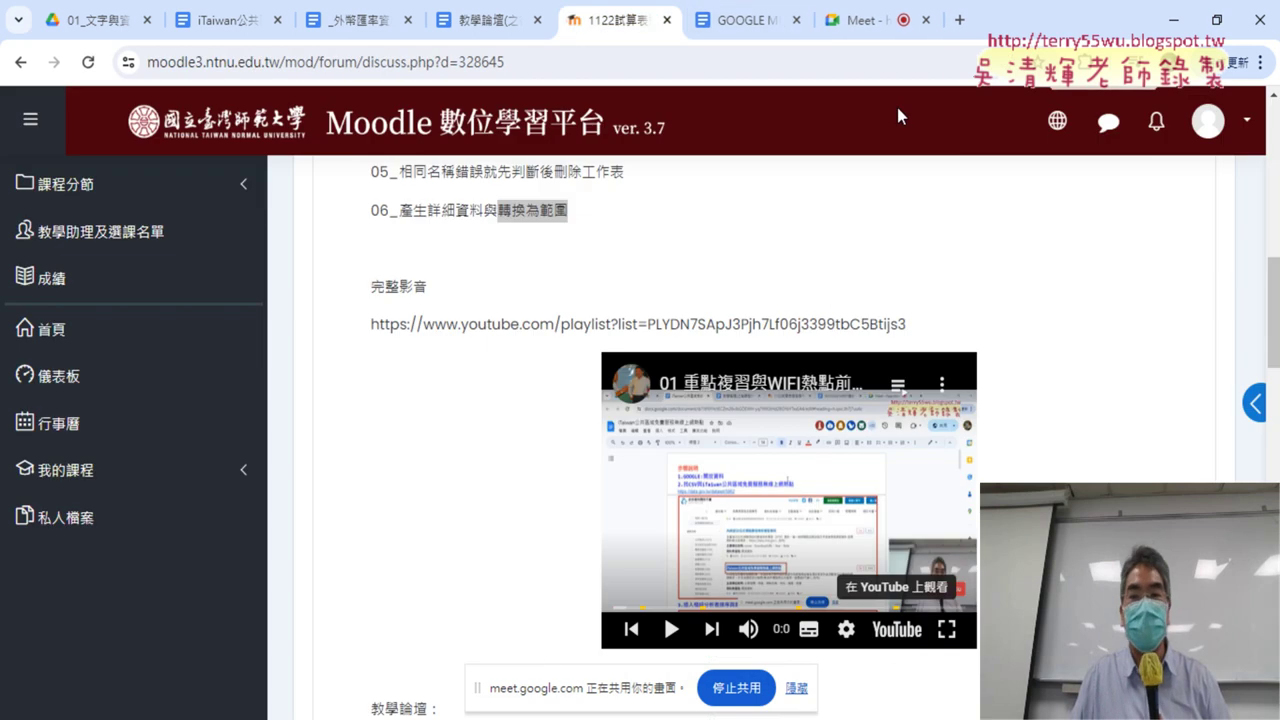
{"action": "left_click", "coordinate": [1176, 20]}
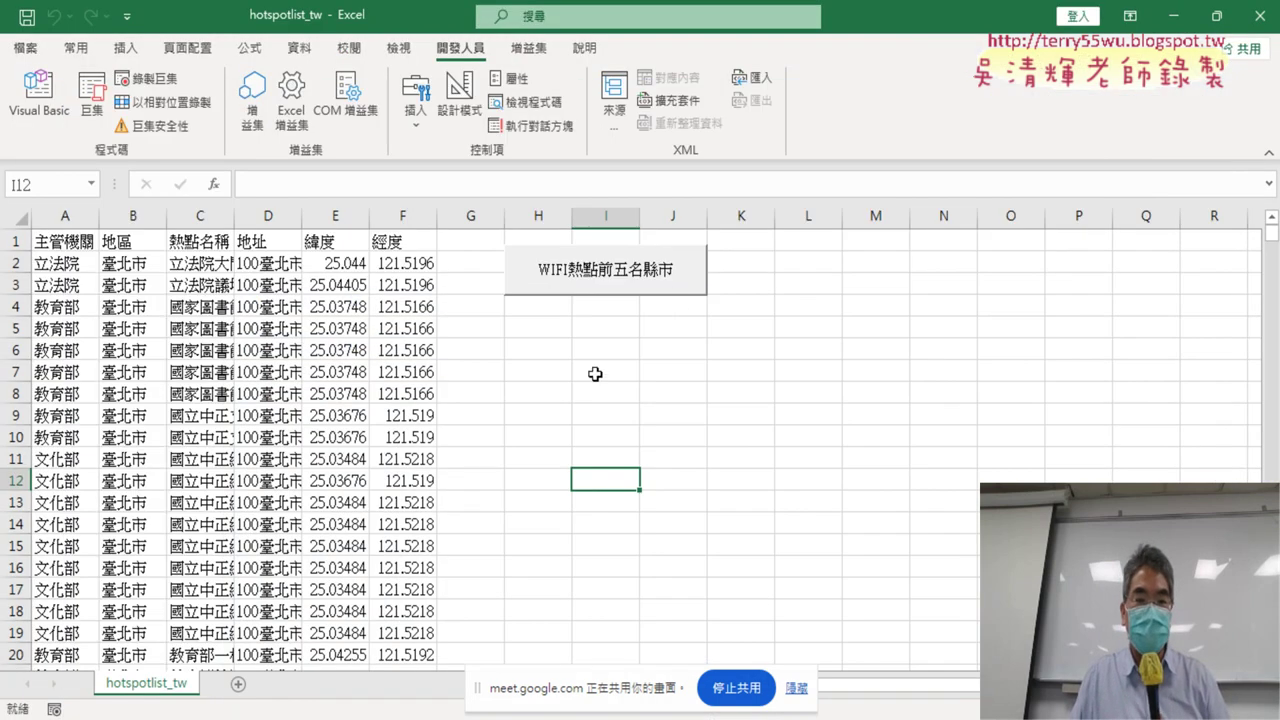
Check the hotspot data extent, jumping from A1 to last row 10829 and back.
{"action": "left_click", "coordinate": [82, 244]}
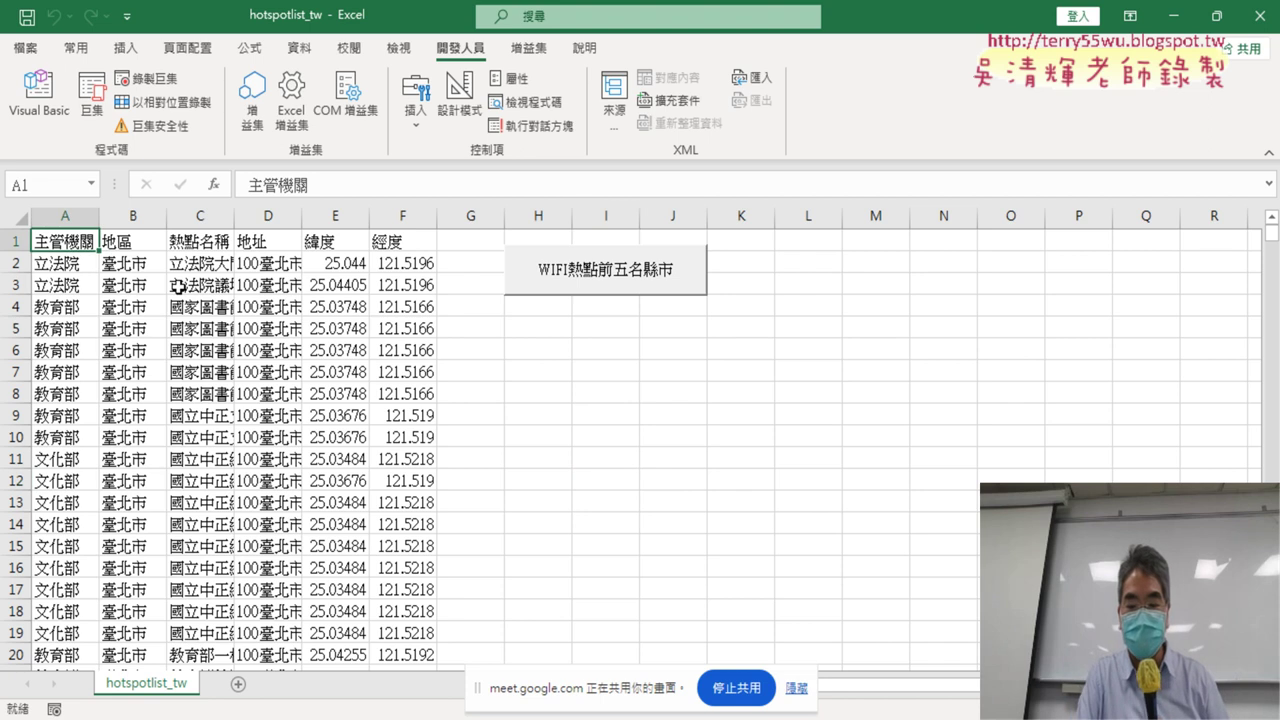
{"action": "key", "text": "ctrl+Down"}
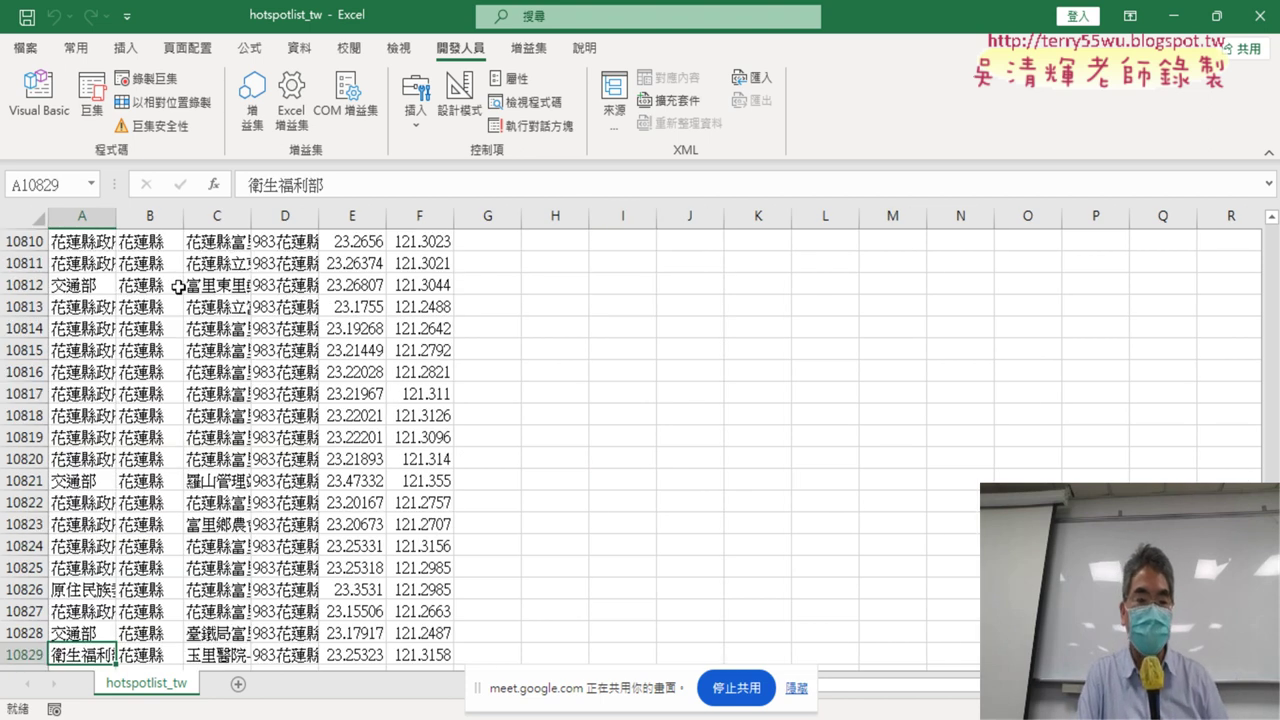
{"action": "key", "text": "ctrl+Home"}
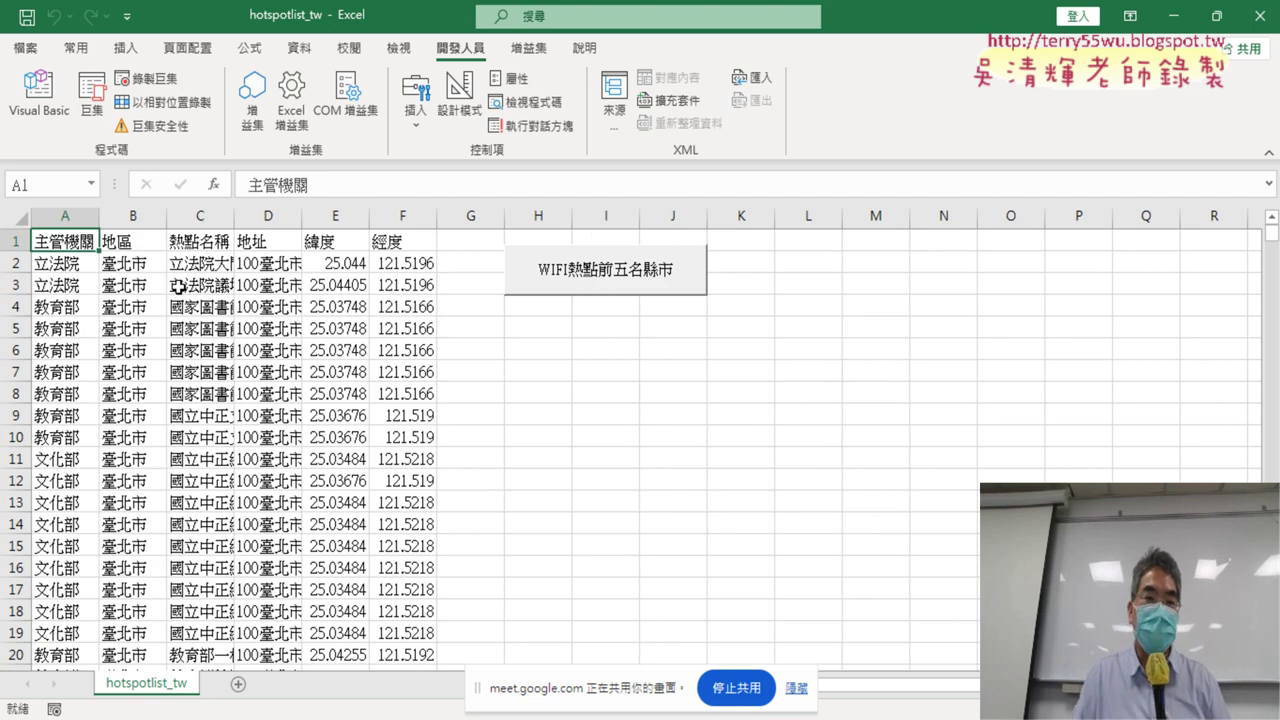
Run the WIFI熱點前五名縣市 macro and view the resulting top-five chart sheet.
{"action": "left_click", "coordinate": [648, 264]}
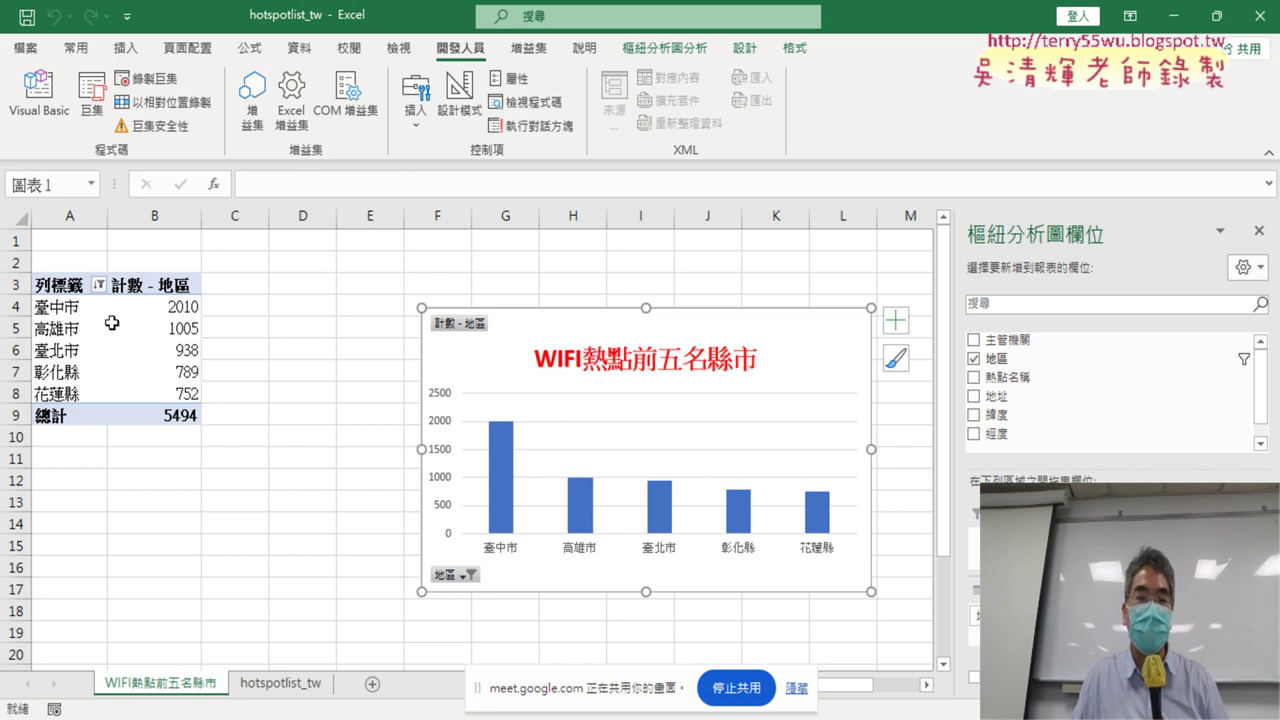
{"action": "left_click", "coordinate": [300, 690]}
{"action": "left_click", "coordinate": [157, 686]}
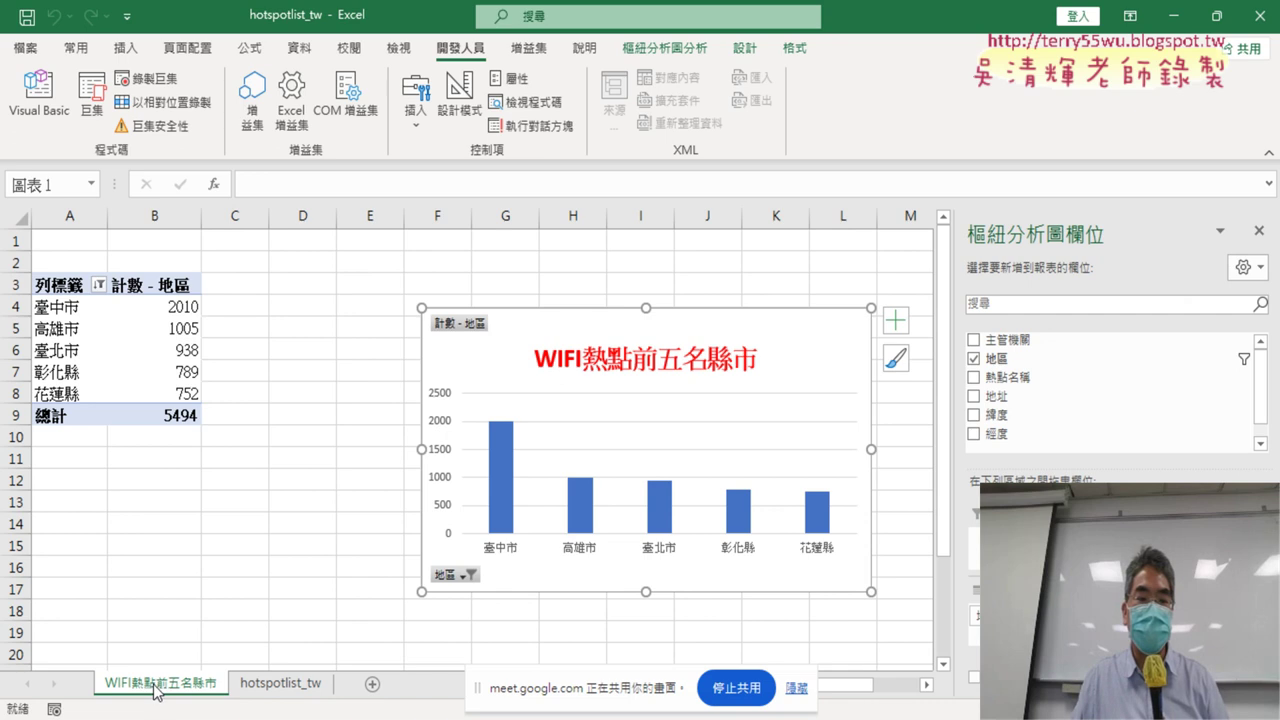
{"action": "left_click", "coordinate": [278, 686]}
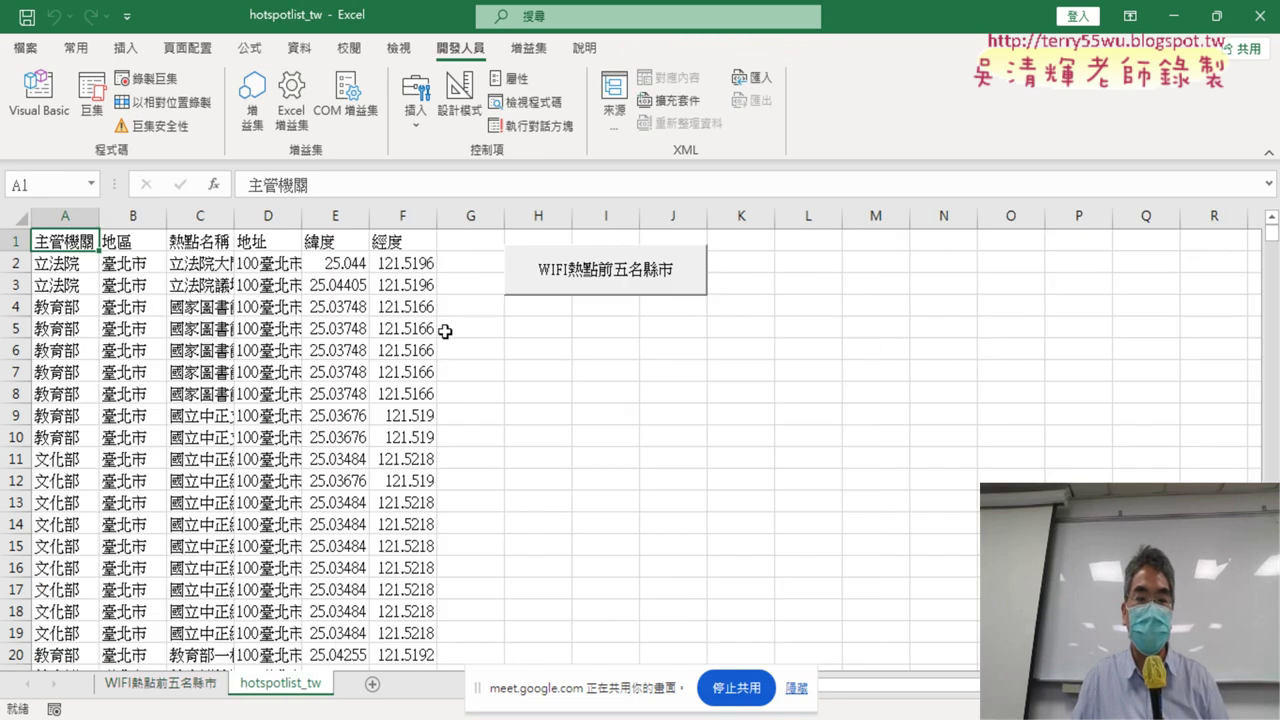
Rerun the macro, confirming 刪除 of the old WIFI熱點前五名縣市 sheet.
{"action": "left_click", "coordinate": [580, 290]}
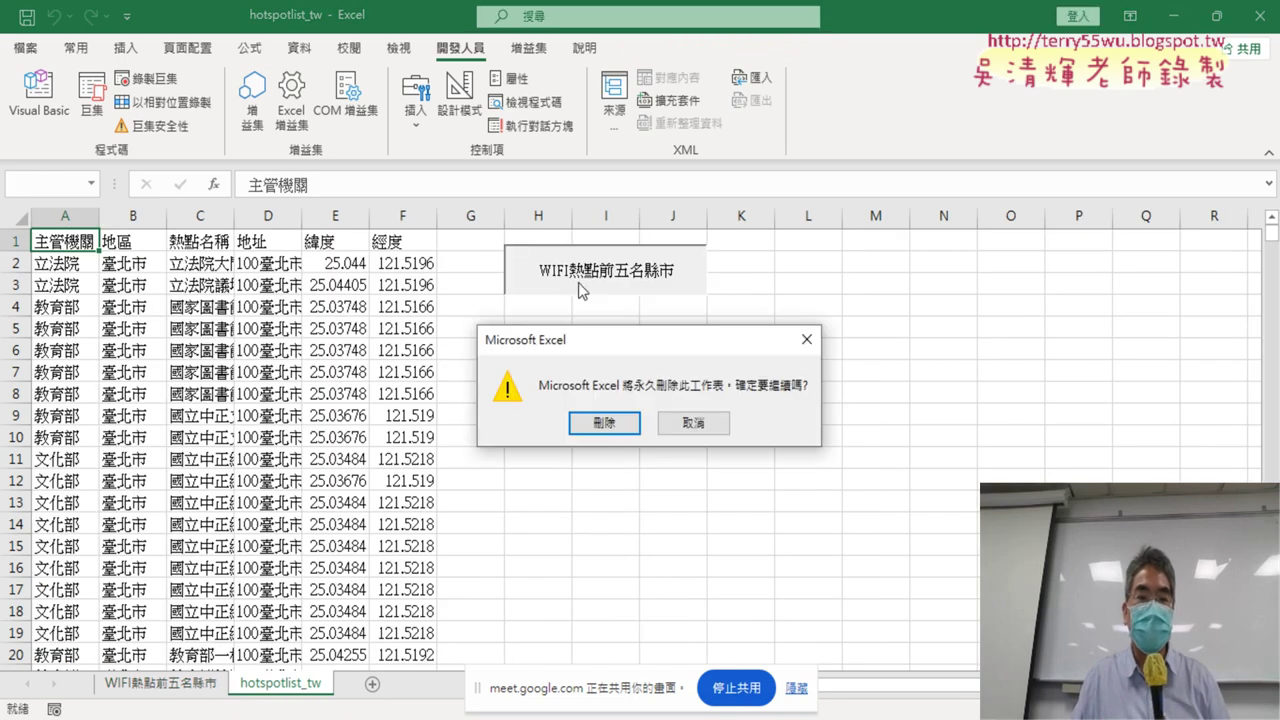
{"action": "left_click", "coordinate": [620, 428]}
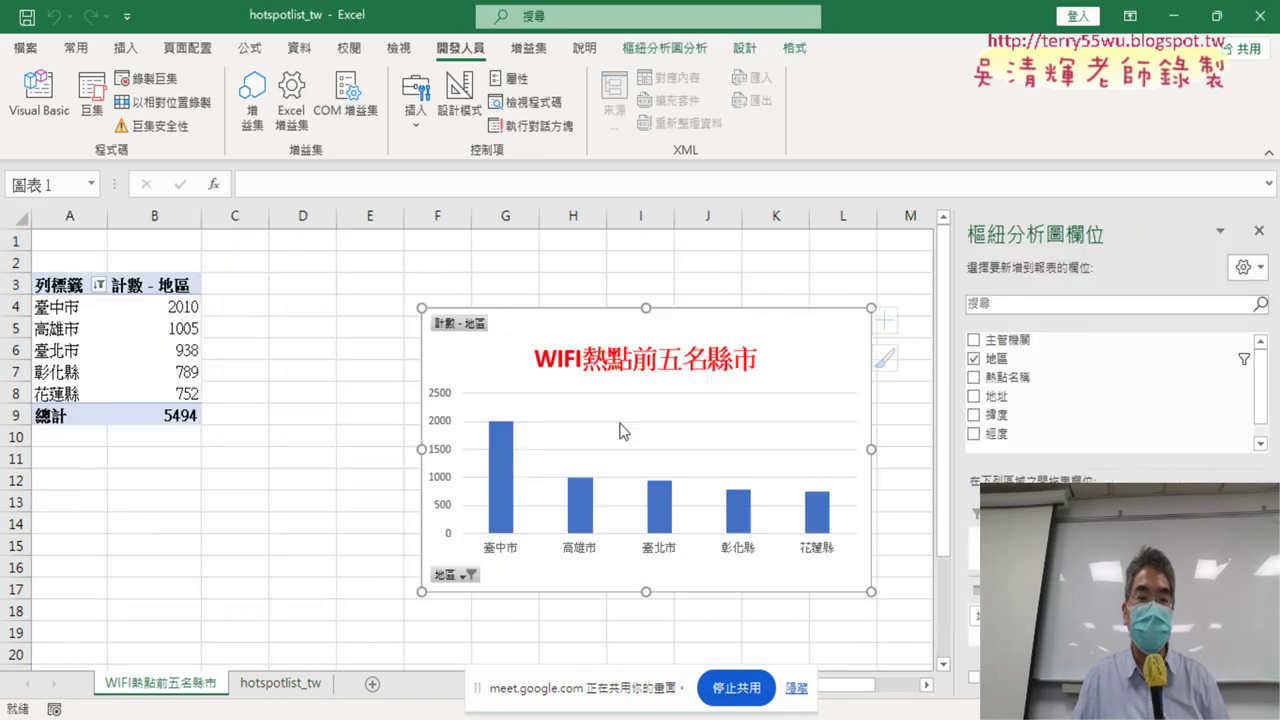
{"action": "left_click", "coordinate": [305, 684]}
Open the VBA editor on Module1 and move its window aside to reveal the sheet.
{"action": "left_click", "coordinate": [38, 112]}
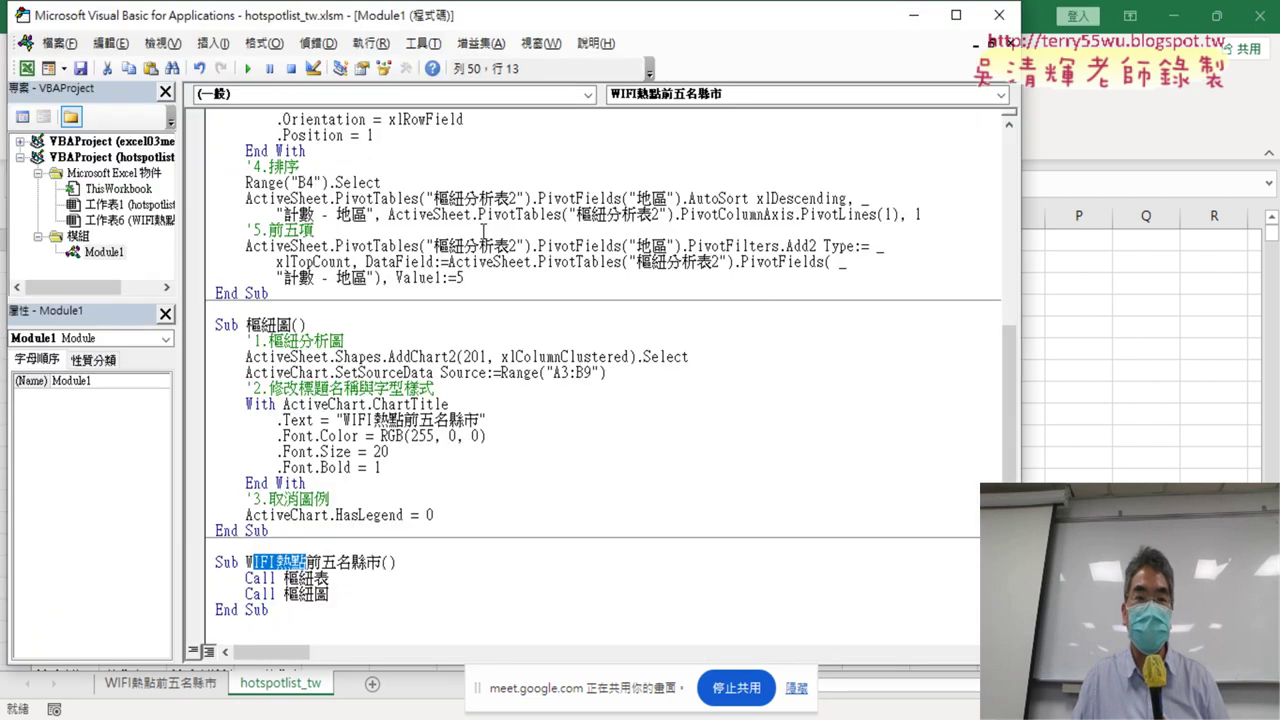
{"action": "scroll", "coordinate": [483, 231], "scroll_direction": "up", "scroll_amount": 4}
{"action": "scroll", "coordinate": [483, 231], "scroll_direction": "up", "scroll_amount": 3}
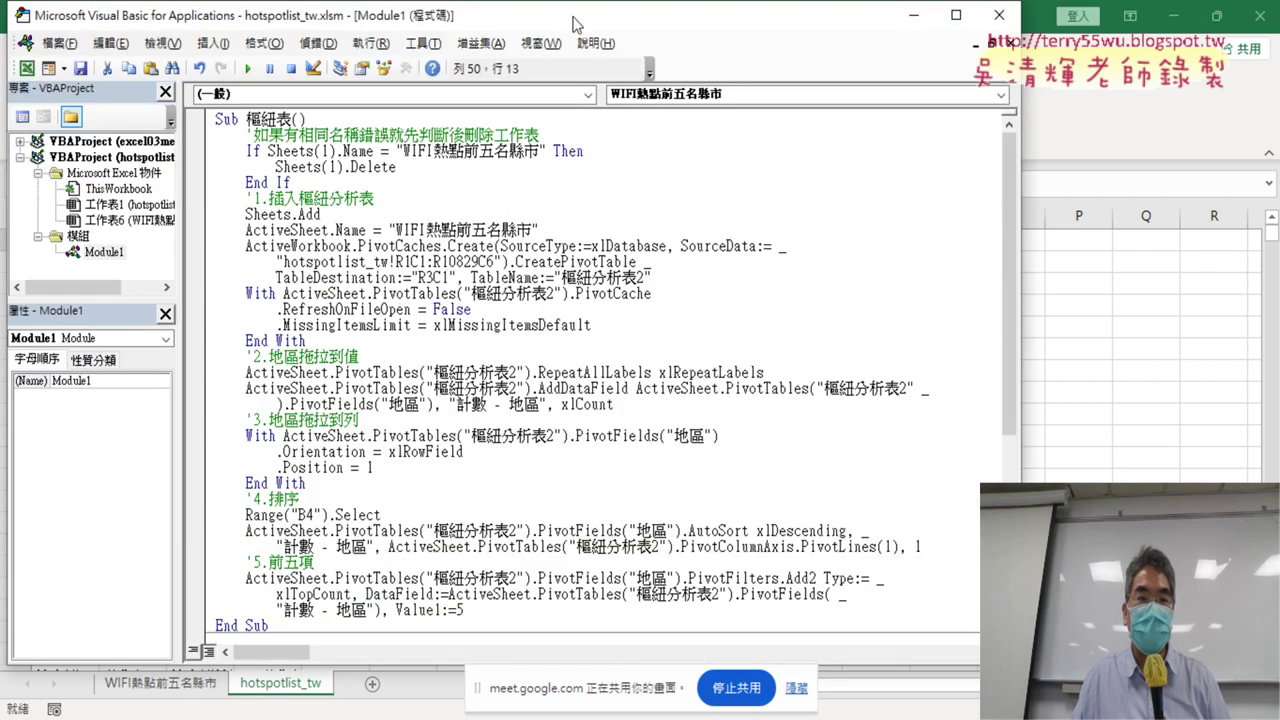
{"action": "left_click_drag", "start_coordinate": [575, 22], "coordinate": [816, 33]}
Highlight the If Sheets(1).Name check and delete line, then return to the WIFI熱點前五名縣市 sheet.
{"action": "left_click", "coordinate": [604, 193]}
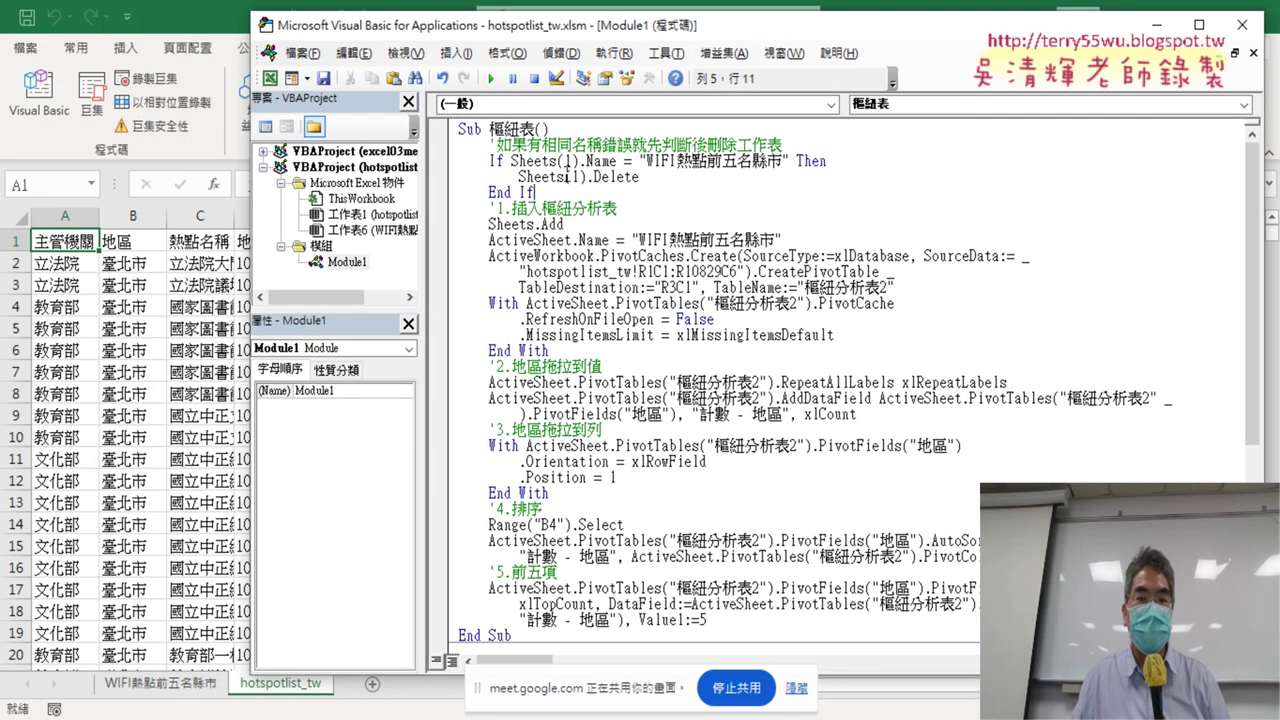
{"action": "left_click_drag", "start_coordinate": [513, 161], "coordinate": [782, 161]}
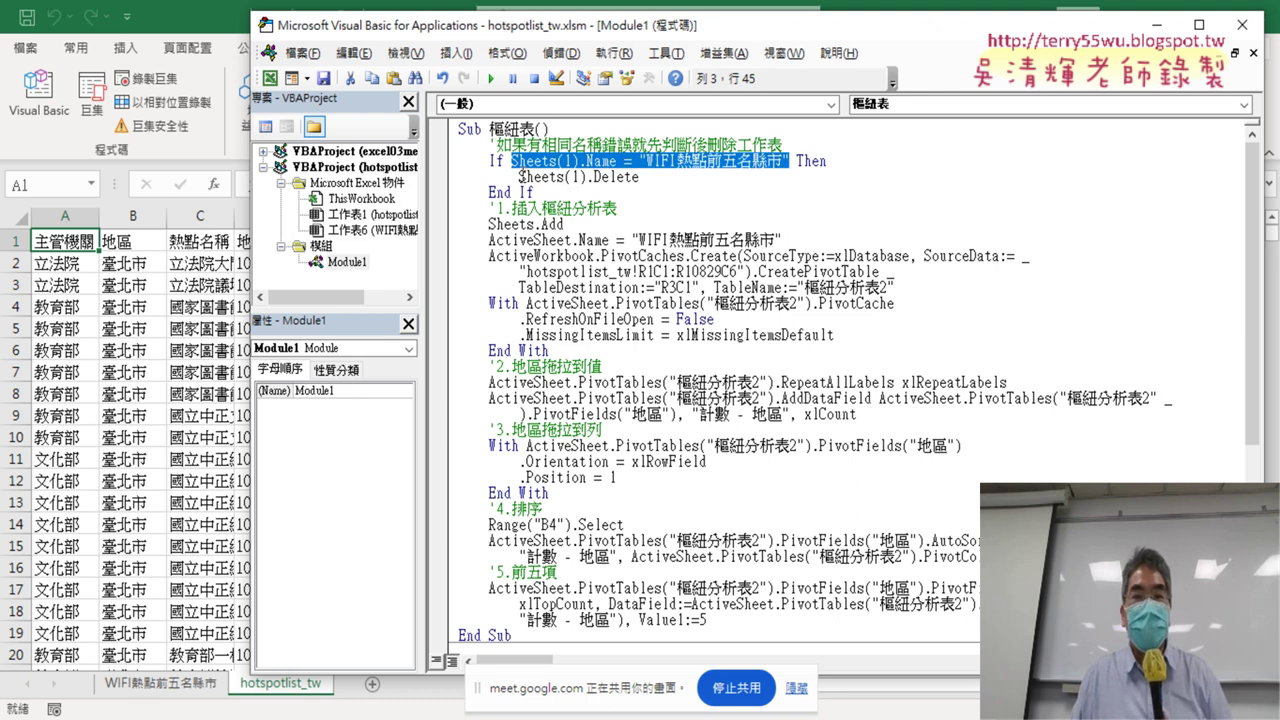
{"action": "left_click_drag", "start_coordinate": [519, 176], "coordinate": [587, 177]}
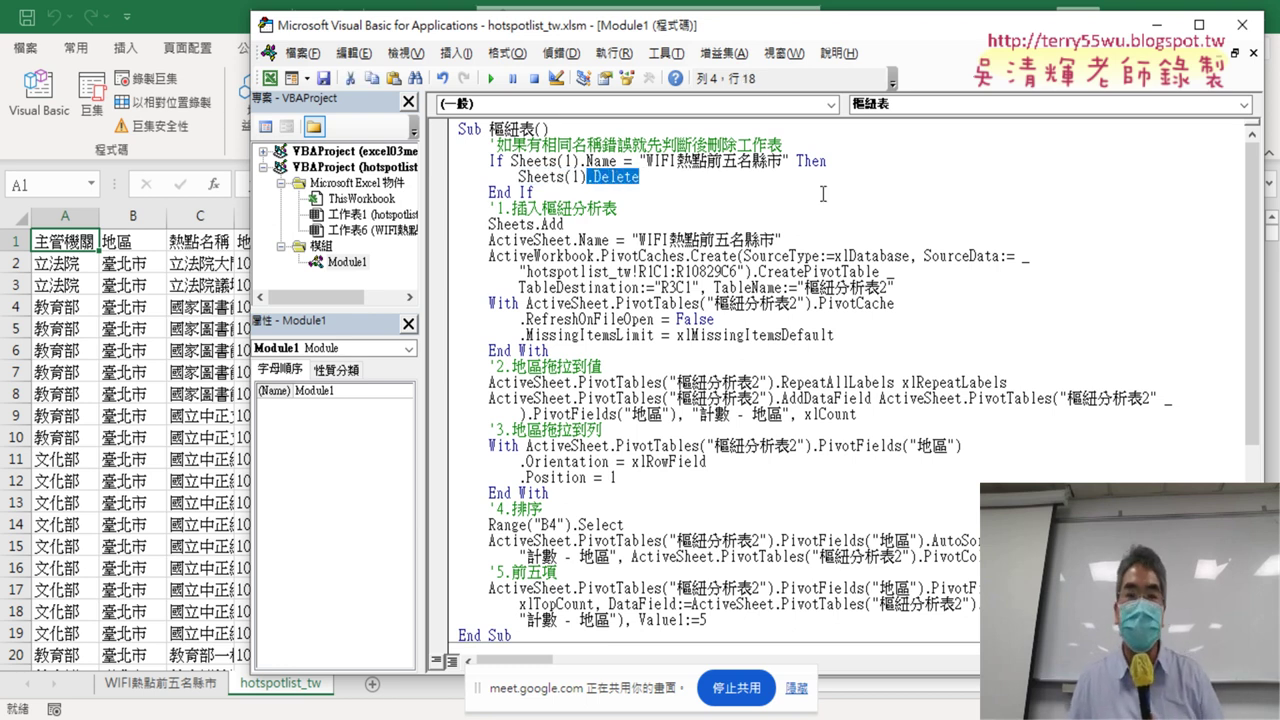
{"action": "left_click_drag", "start_coordinate": [512, 160], "coordinate": [581, 160]}
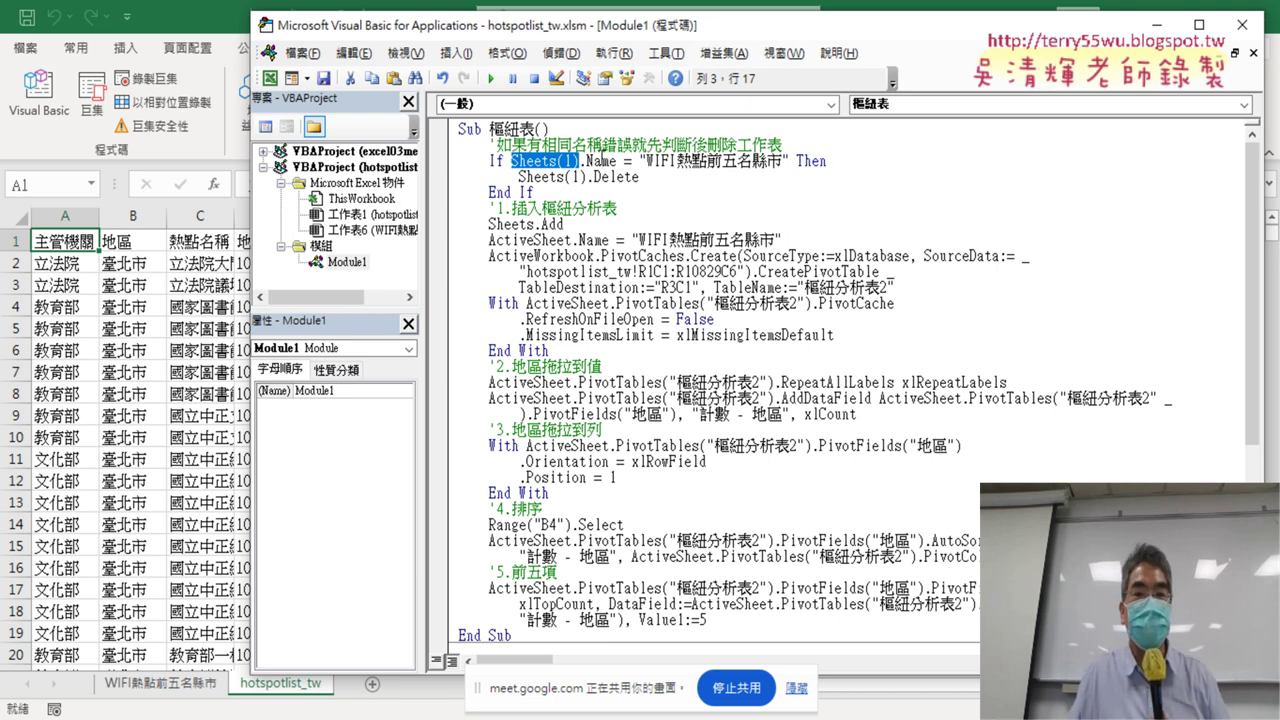
{"action": "left_click", "coordinate": [567, 162]}
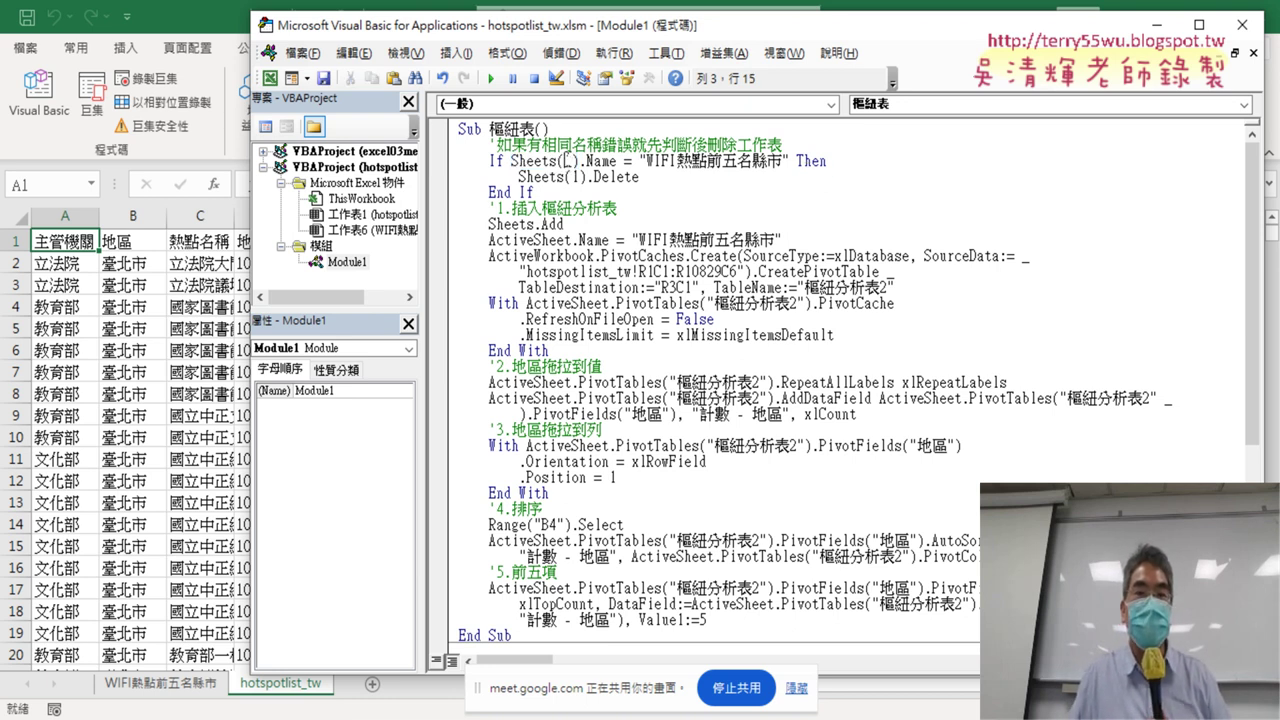
{"action": "double_click", "coordinate": [567, 162]}
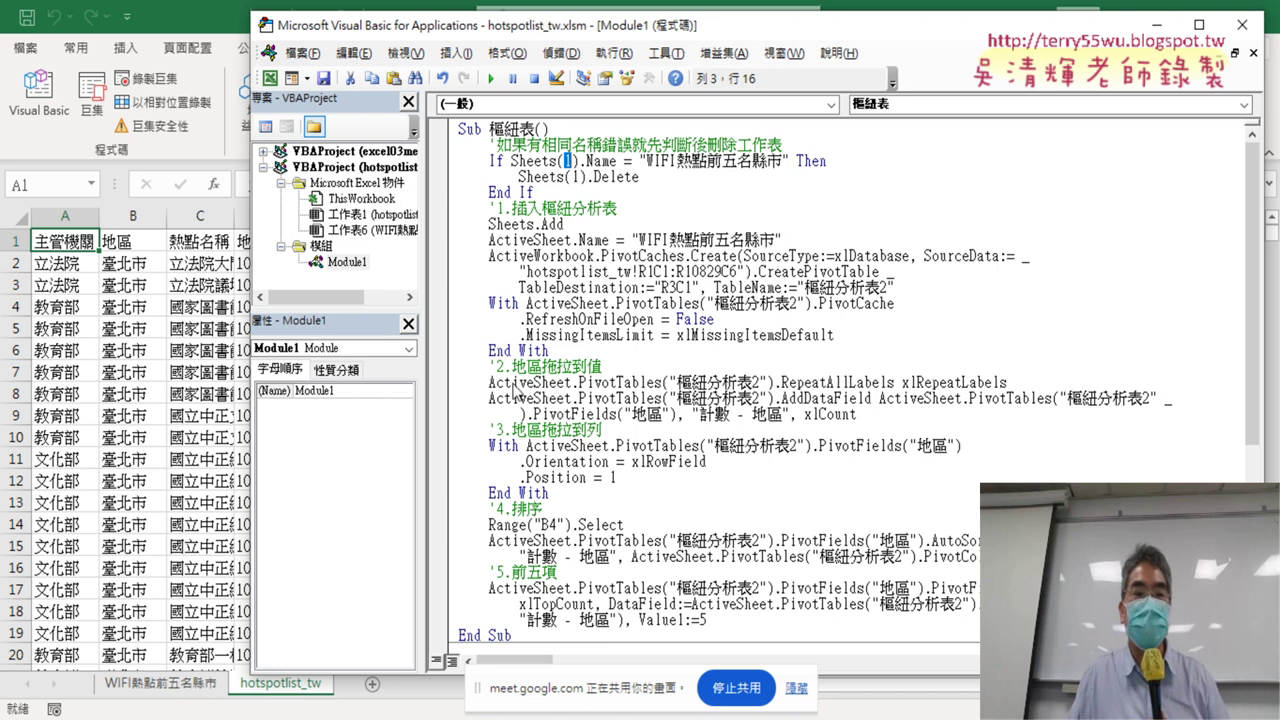
{"action": "left_click", "coordinate": [146, 688]}
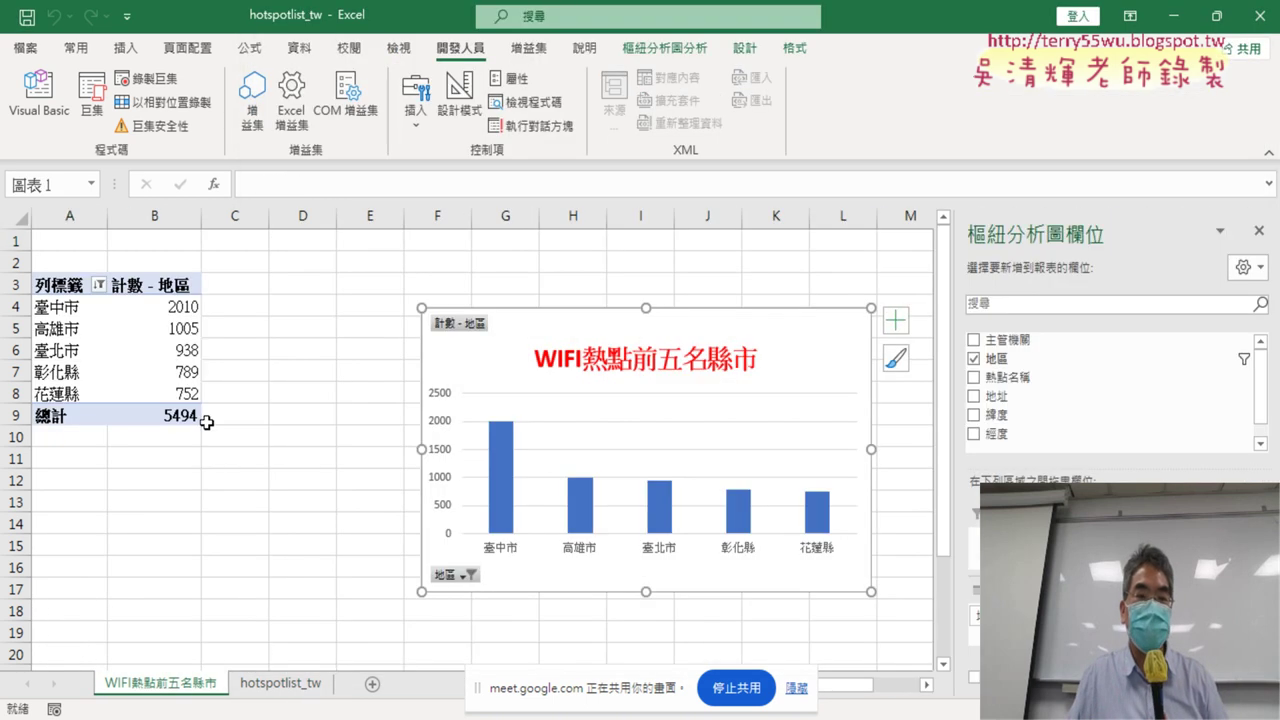
Drill into 臺中市's 2010 count on new sheet 工作表6, convert it to a range, then return to WIFI熱點前五名縣市.
{"action": "left_click", "coordinate": [178, 307]}
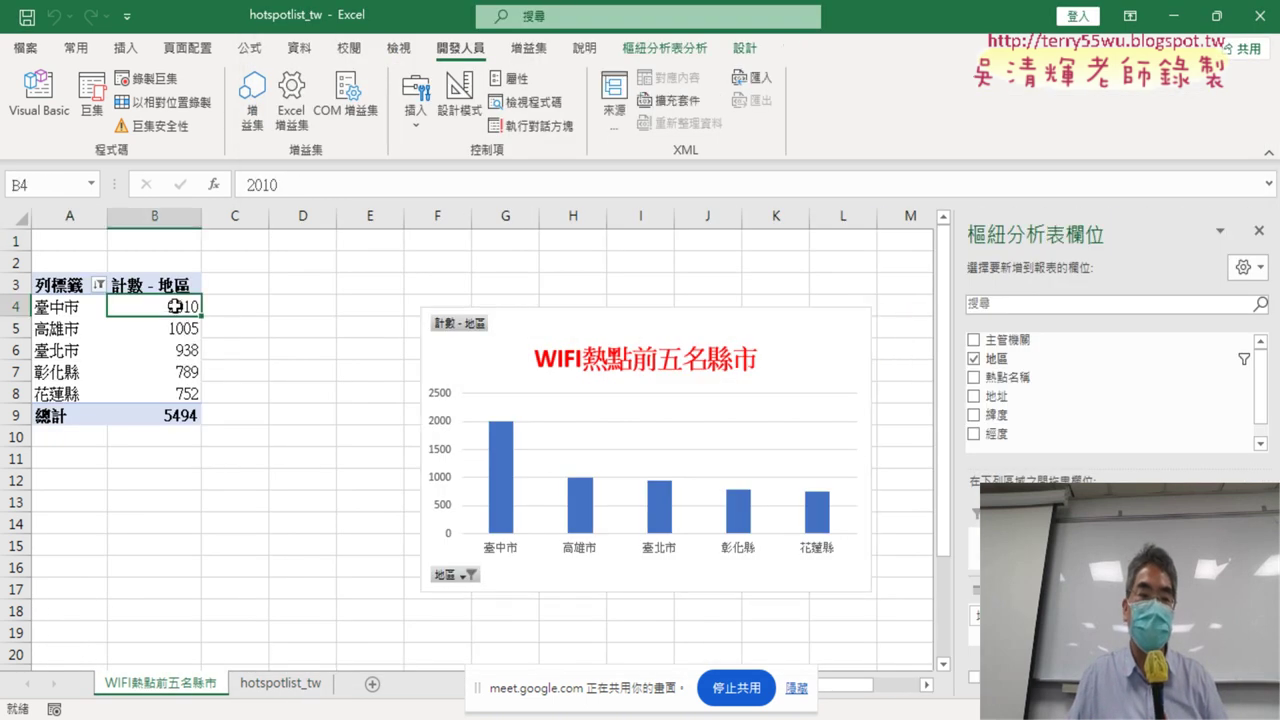
{"action": "double_click", "coordinate": [175, 307]}
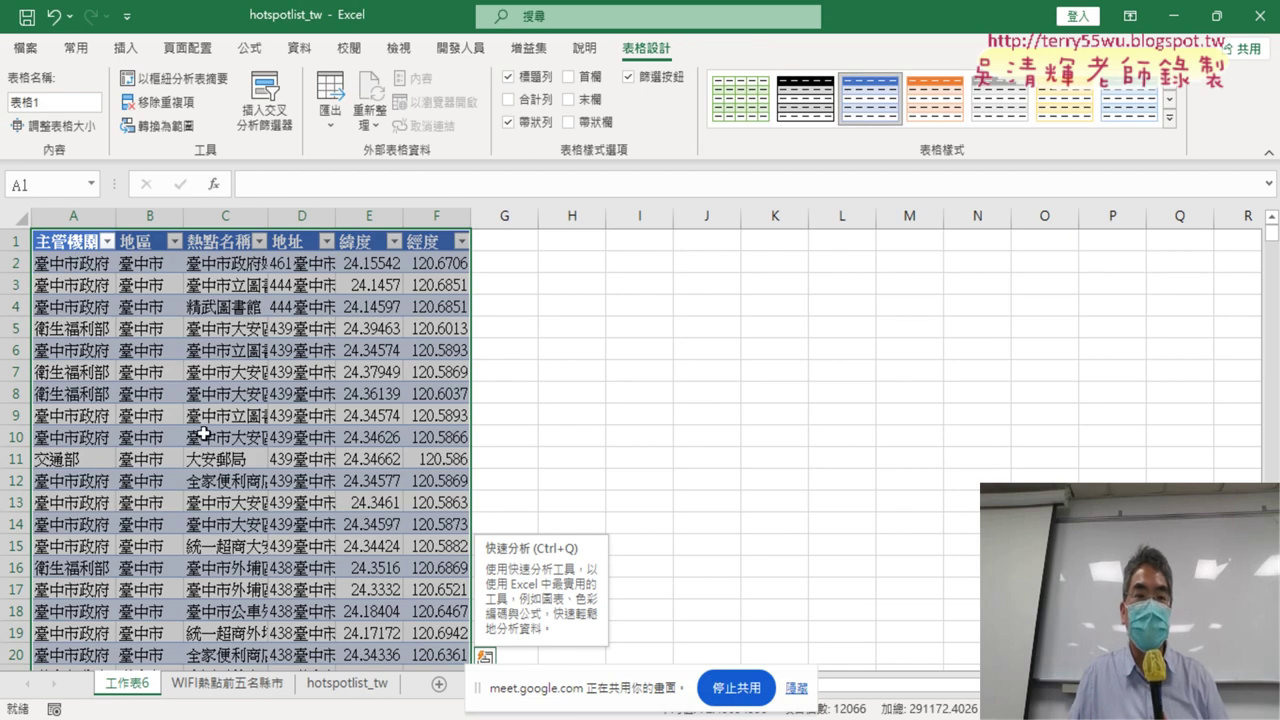
{"action": "left_click", "coordinate": [155, 128]}
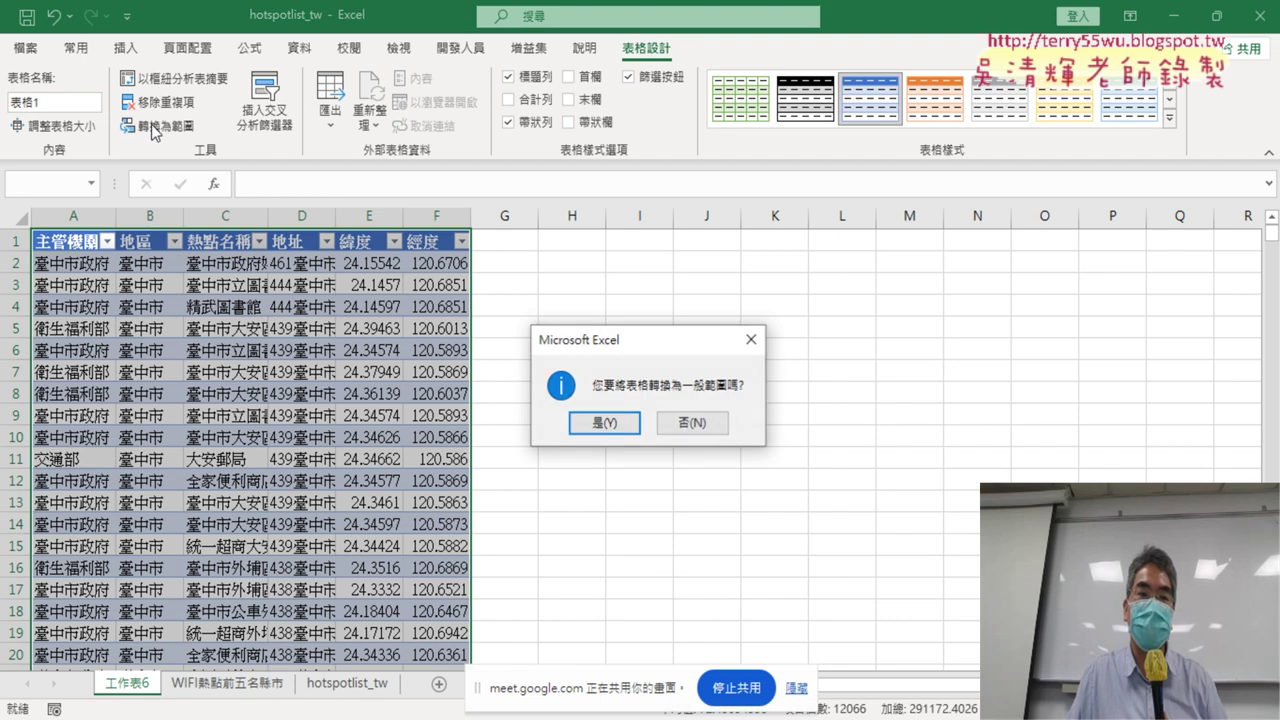
{"action": "left_click", "coordinate": [600, 426]}
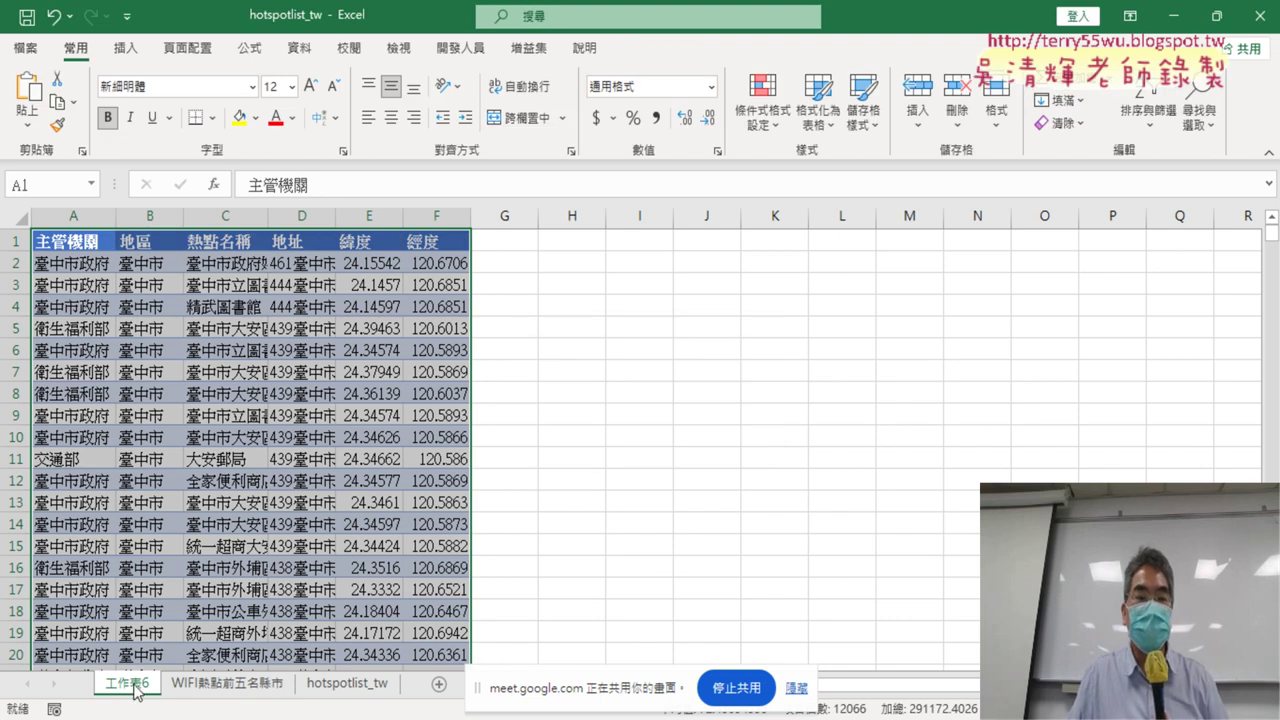
{"action": "left_click", "coordinate": [220, 694]}
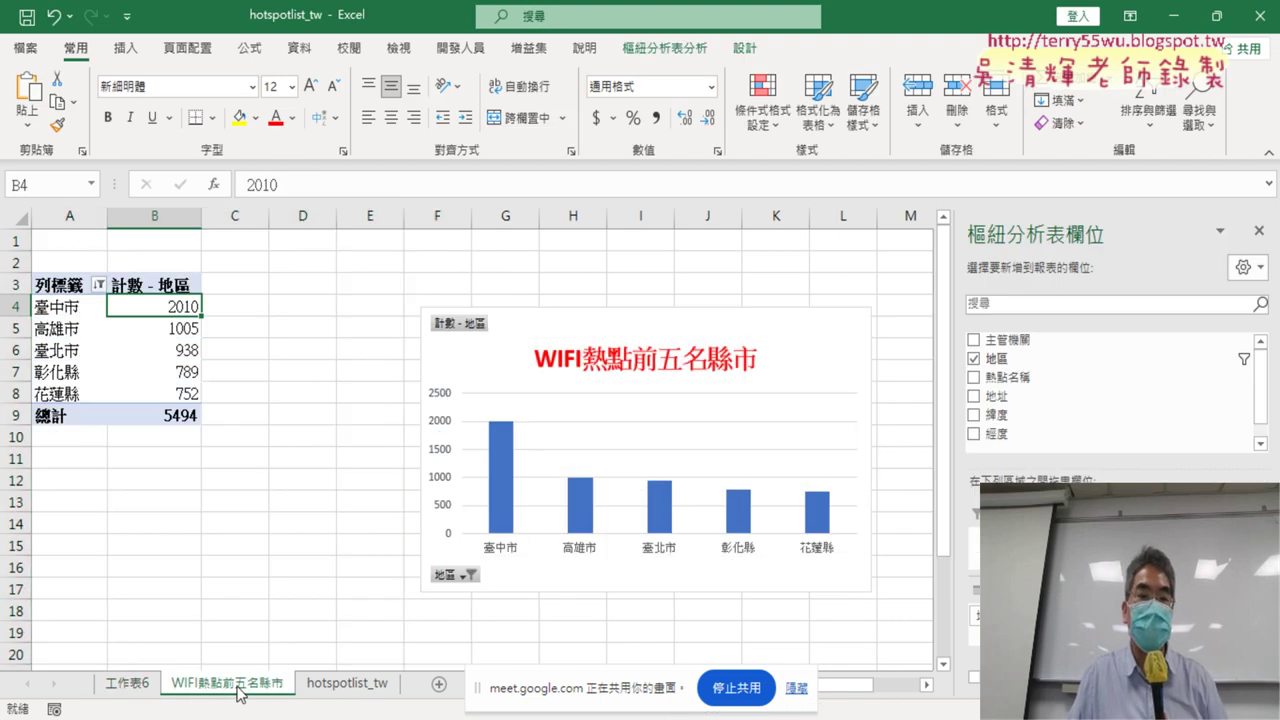
From the hotspotlist_tw sheet, open the VBA editor via Developer > Visual Basic.
{"action": "left_click", "coordinate": [355, 686]}
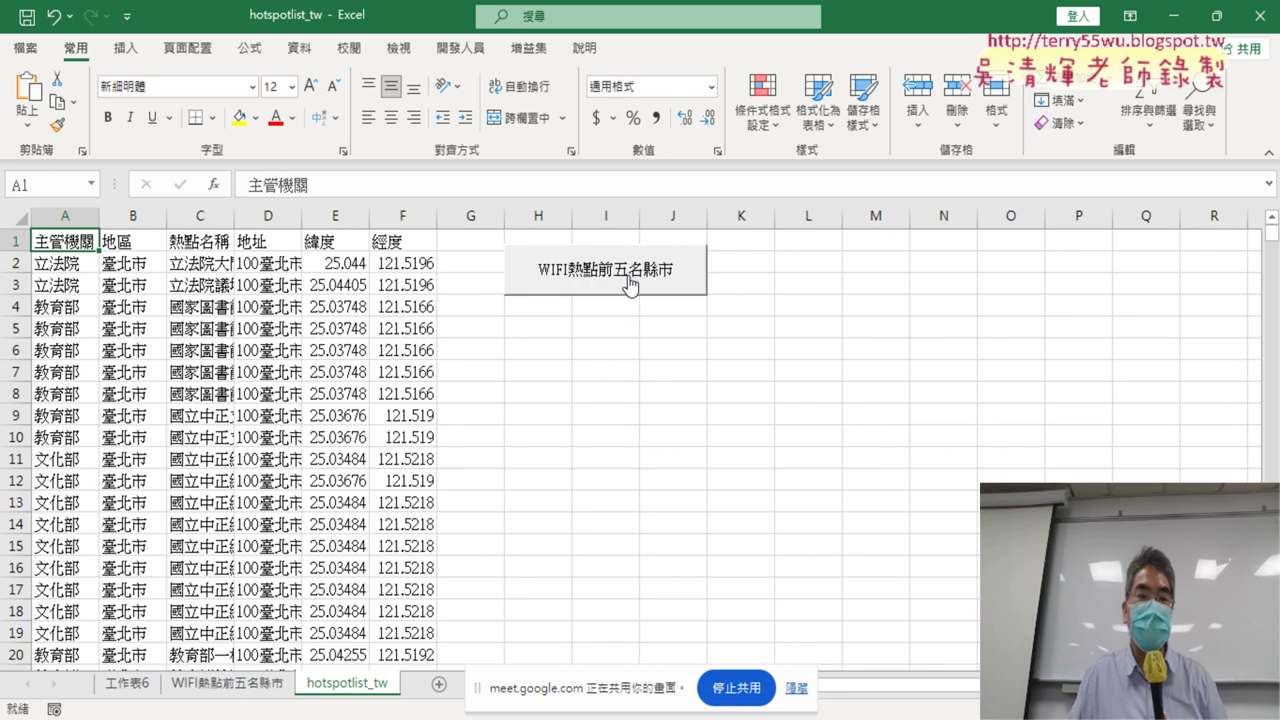
{"action": "left_click", "coordinate": [463, 48]}
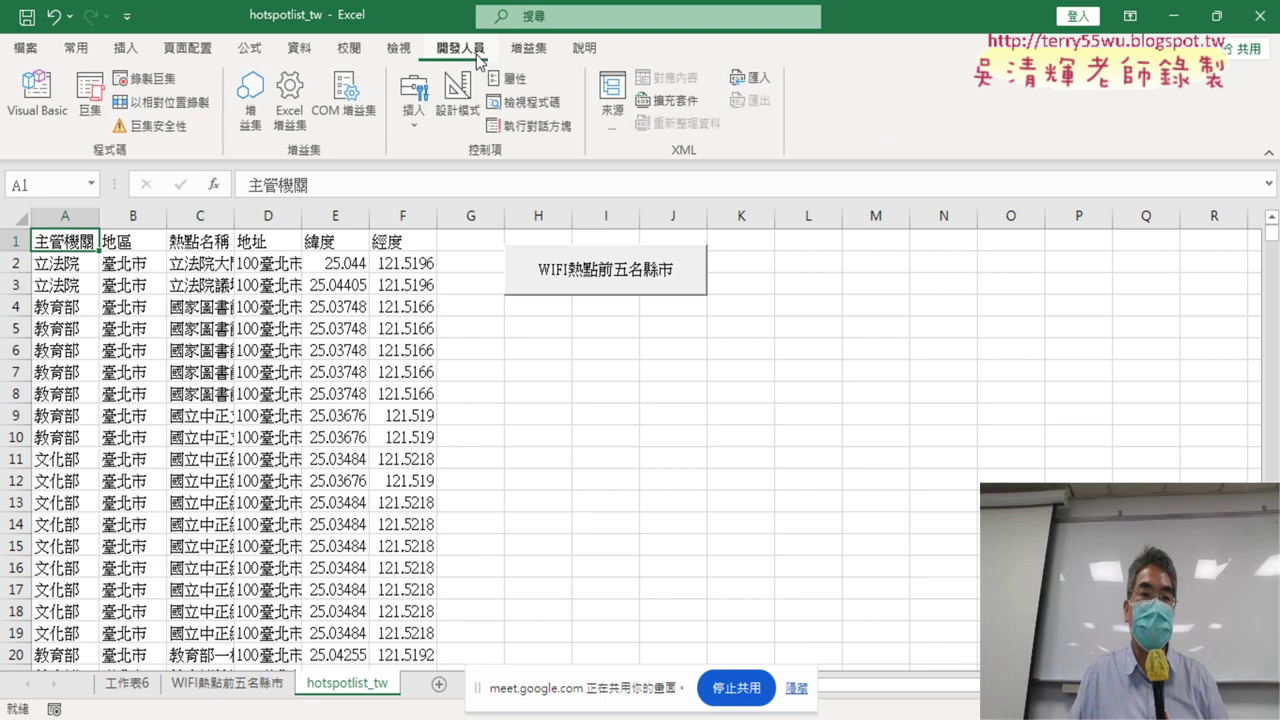
{"action": "left_click", "coordinate": [62, 108]}
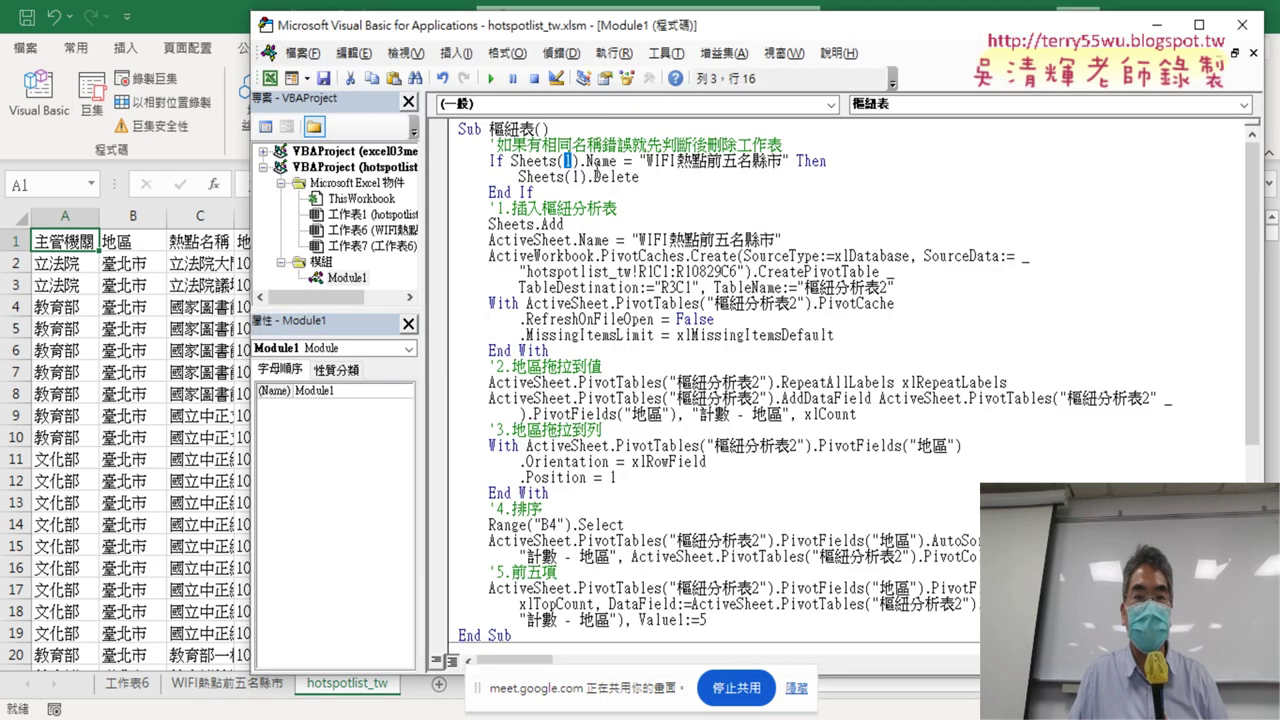
Highlight the If Sheets(1).Name check and Sheets(1).Delete lines, then run the 樞紐表 macro.
{"action": "left_click_drag", "start_coordinate": [512, 160], "coordinate": [793, 163]}
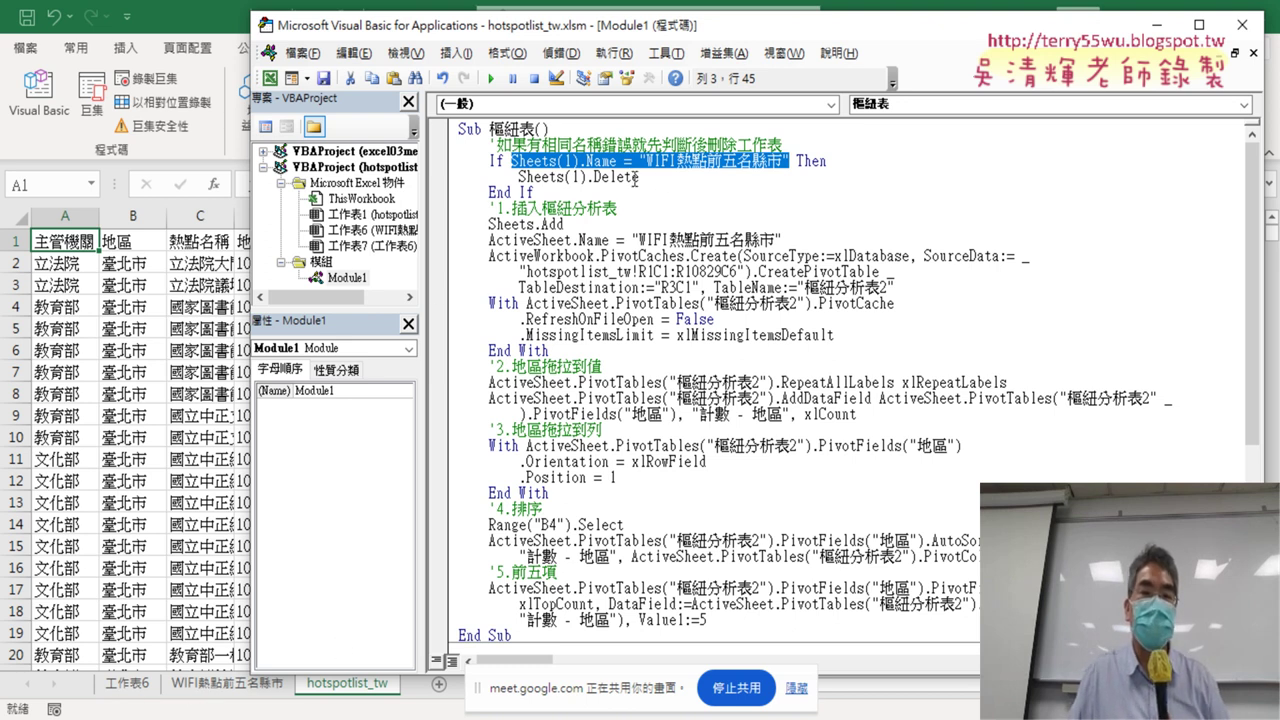
{"action": "left_click_drag", "start_coordinate": [644, 181], "coordinate": [518, 177]}
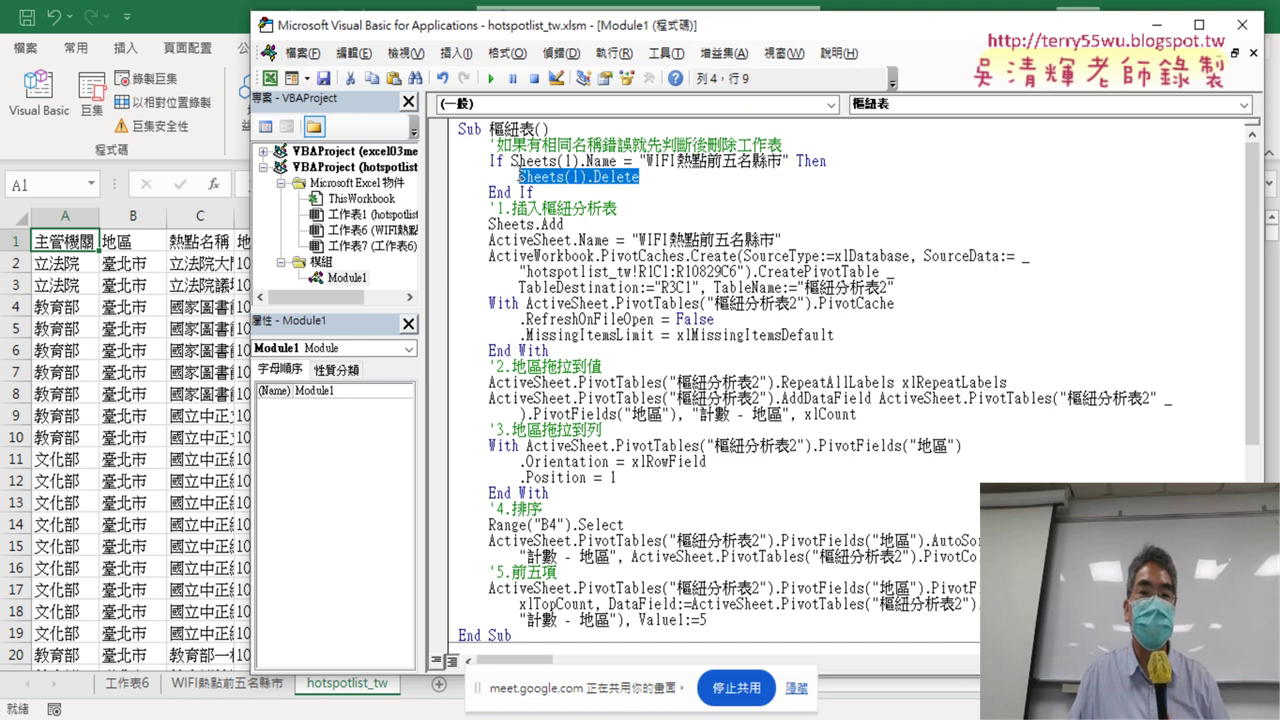
{"action": "left_click", "coordinate": [594, 177]}
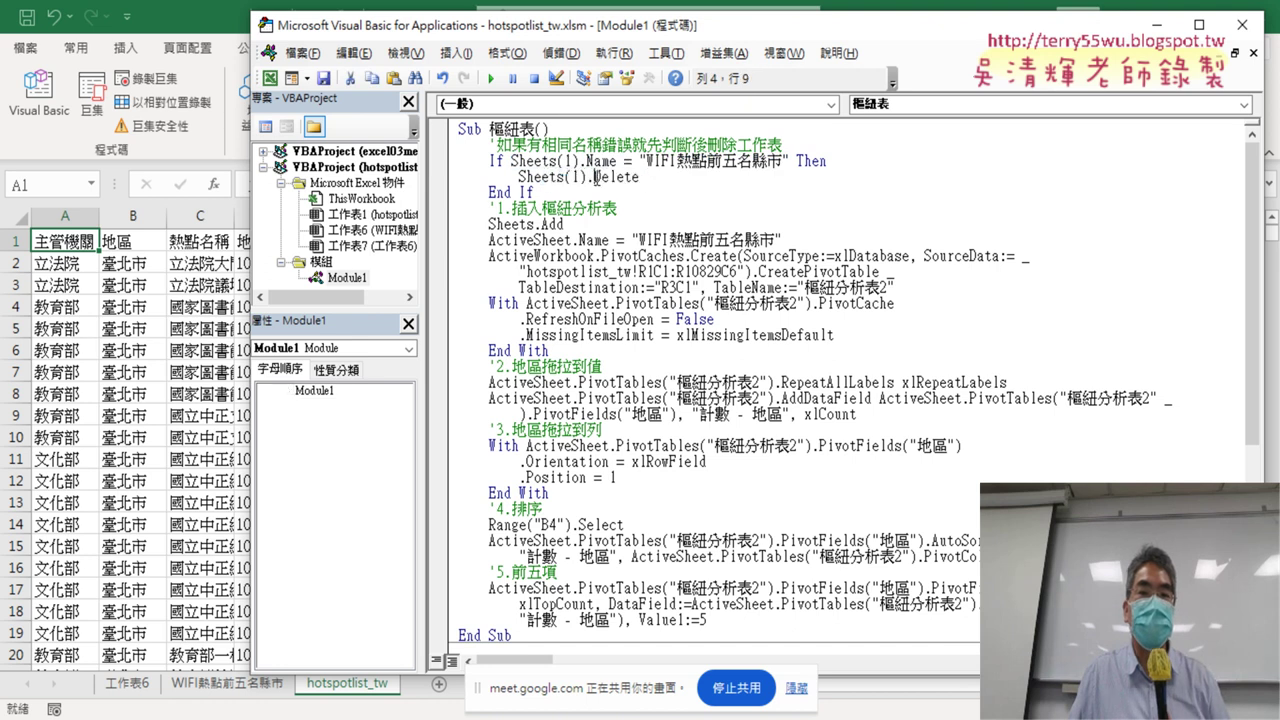
{"action": "left_click", "coordinate": [490, 80]}
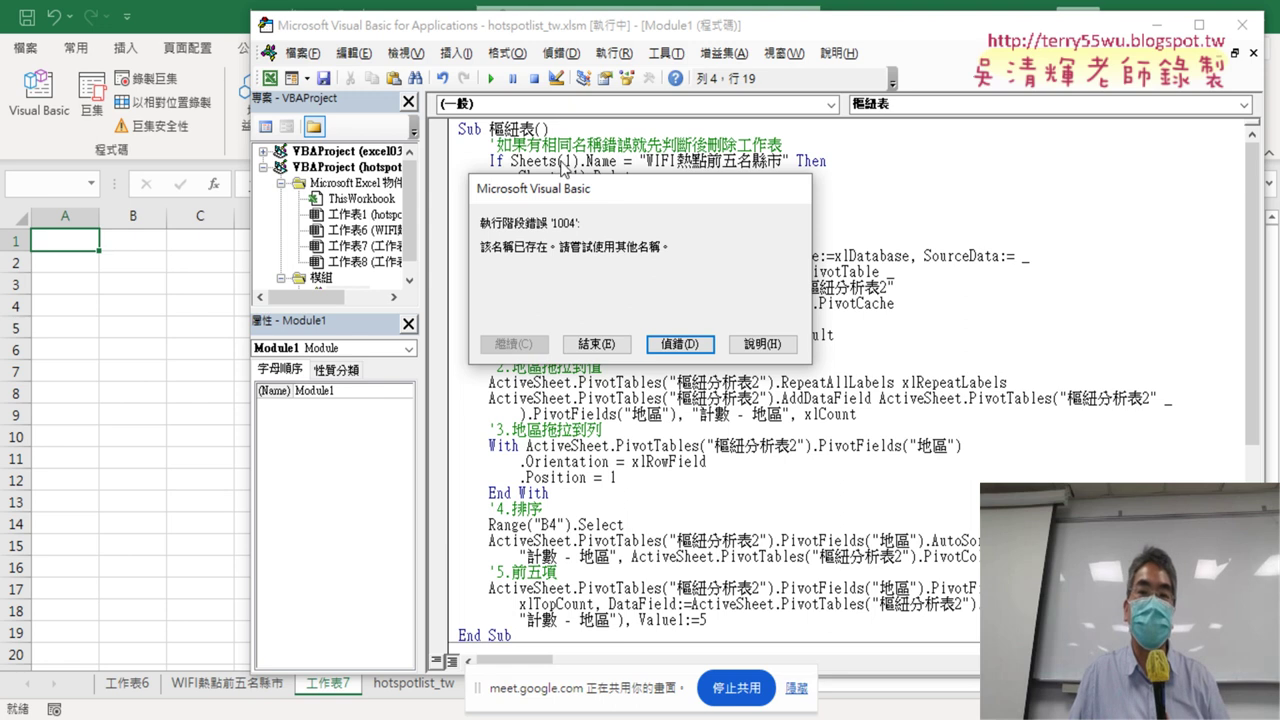
Debug the error, change both Sheets(1) references to Sheets(2), and reset execution to the If line.
{"action": "left_click", "coordinate": [677, 333]}
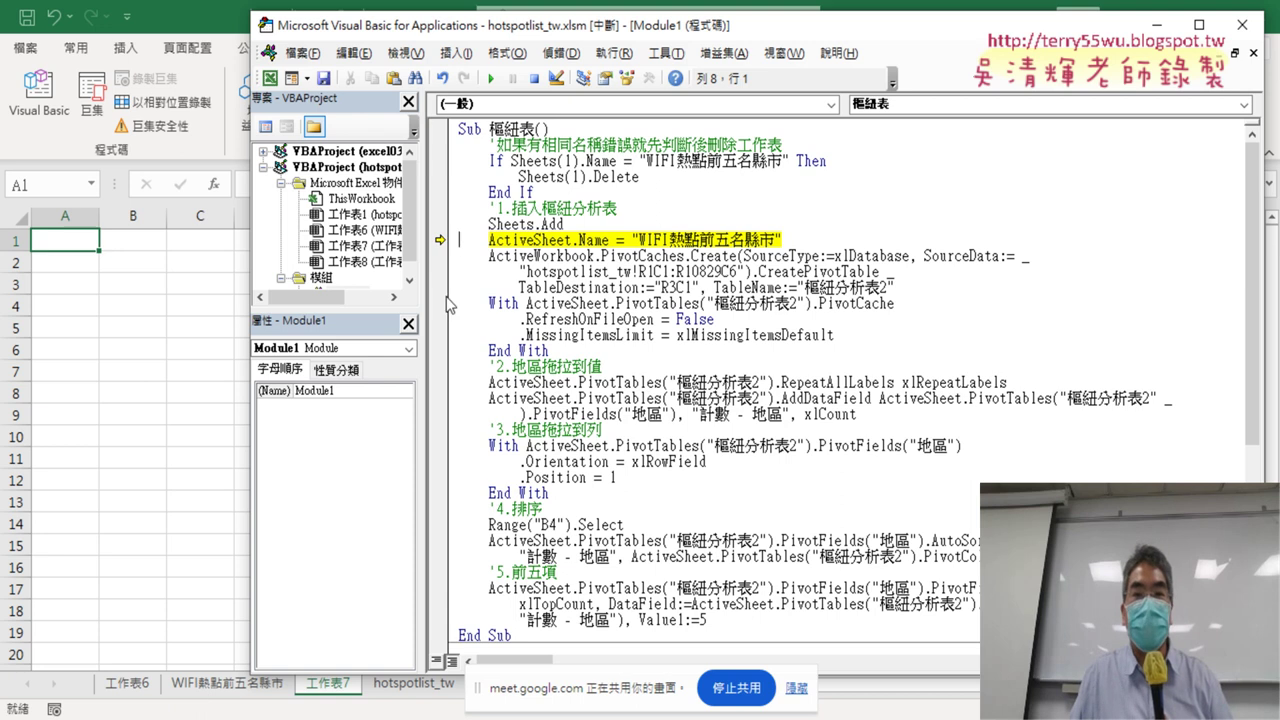
{"action": "double_click", "coordinate": [568, 160]}
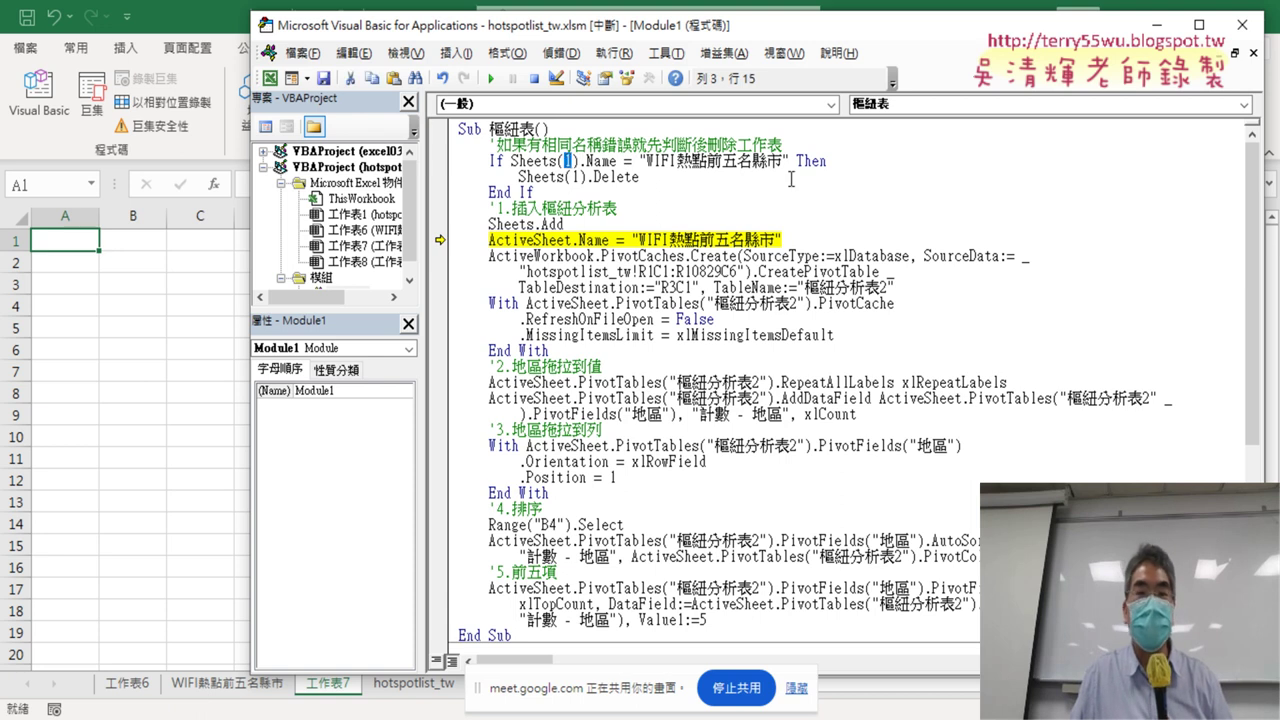
{"action": "type", "text": "2"}
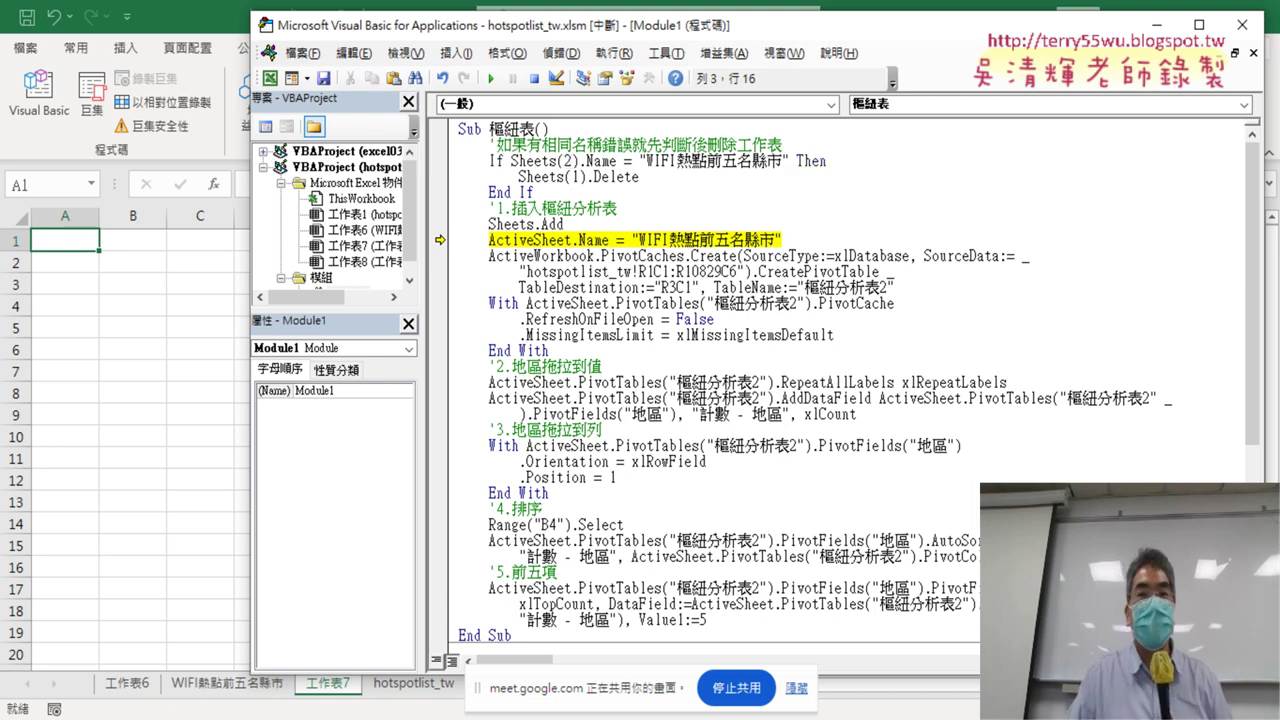
{"action": "key", "text": "BackSpace"}
{"action": "type", "text": "2"}
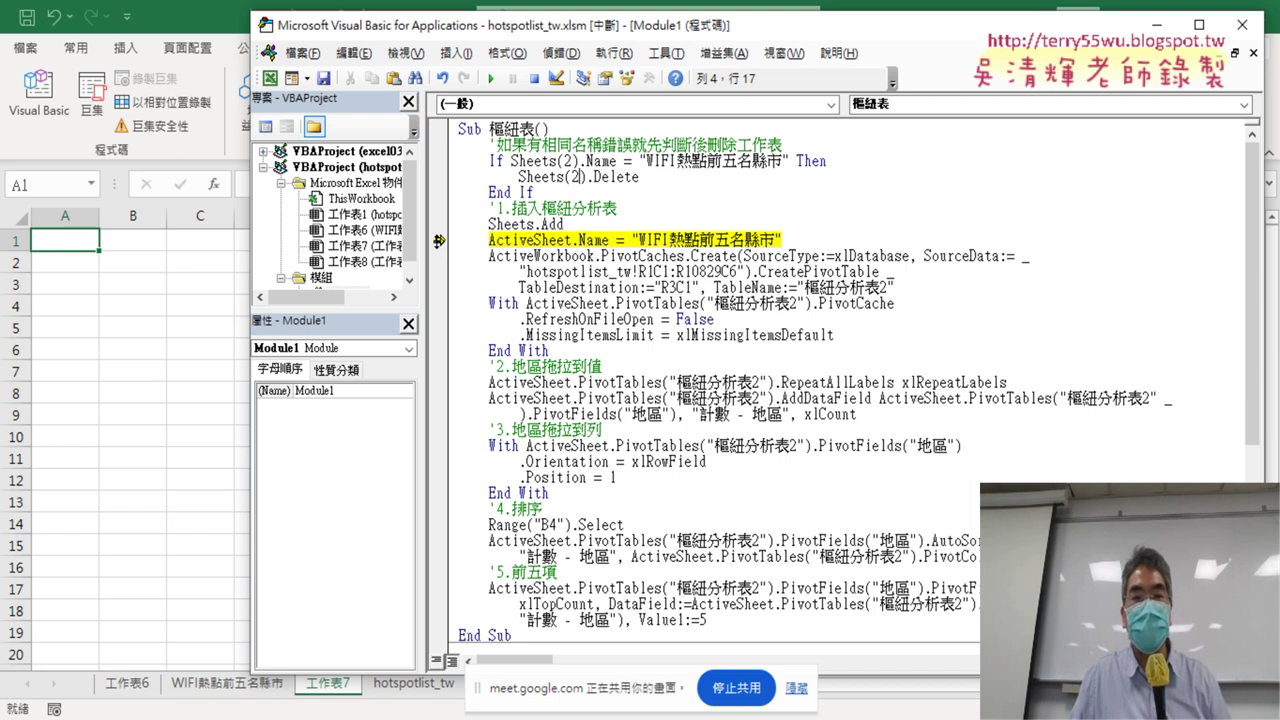
{"action": "left_click_drag", "start_coordinate": [440, 242], "coordinate": [440, 161]}
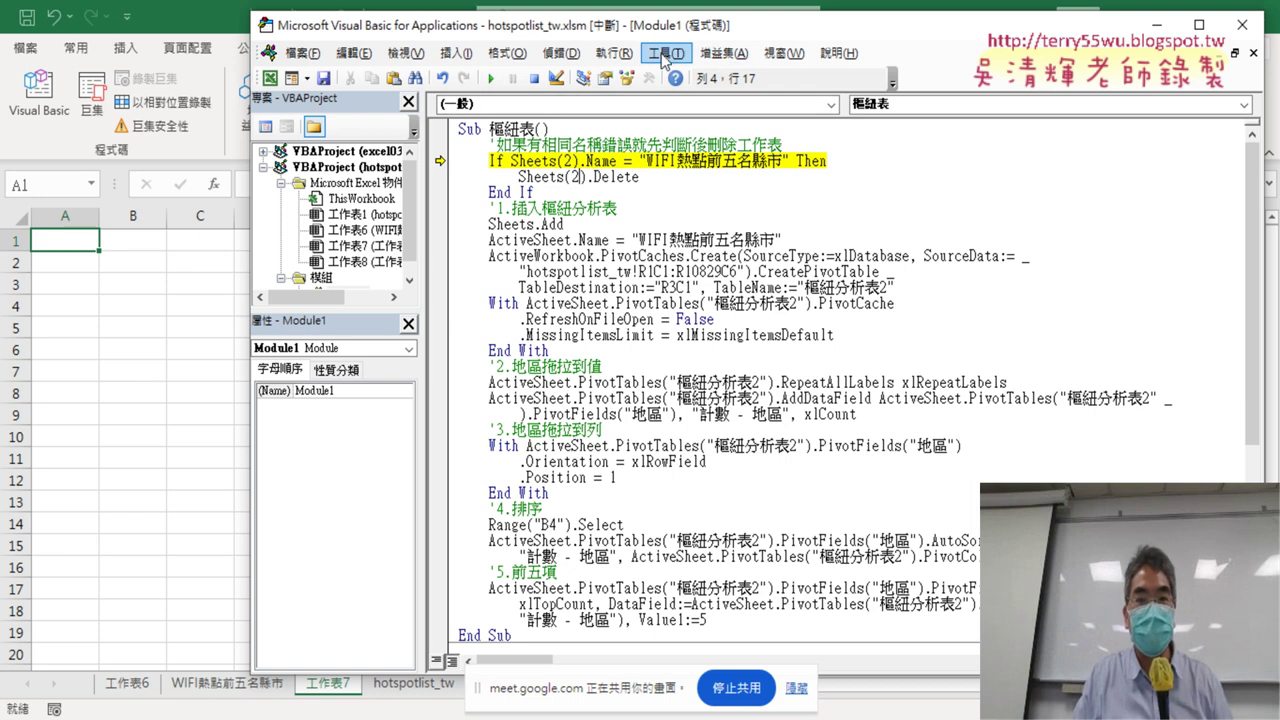
Step through the If check and Sheets(2).Delete, confirm 刪除 of the old sheet, and resume the macro.
{"action": "left_click", "coordinate": [560, 53]}
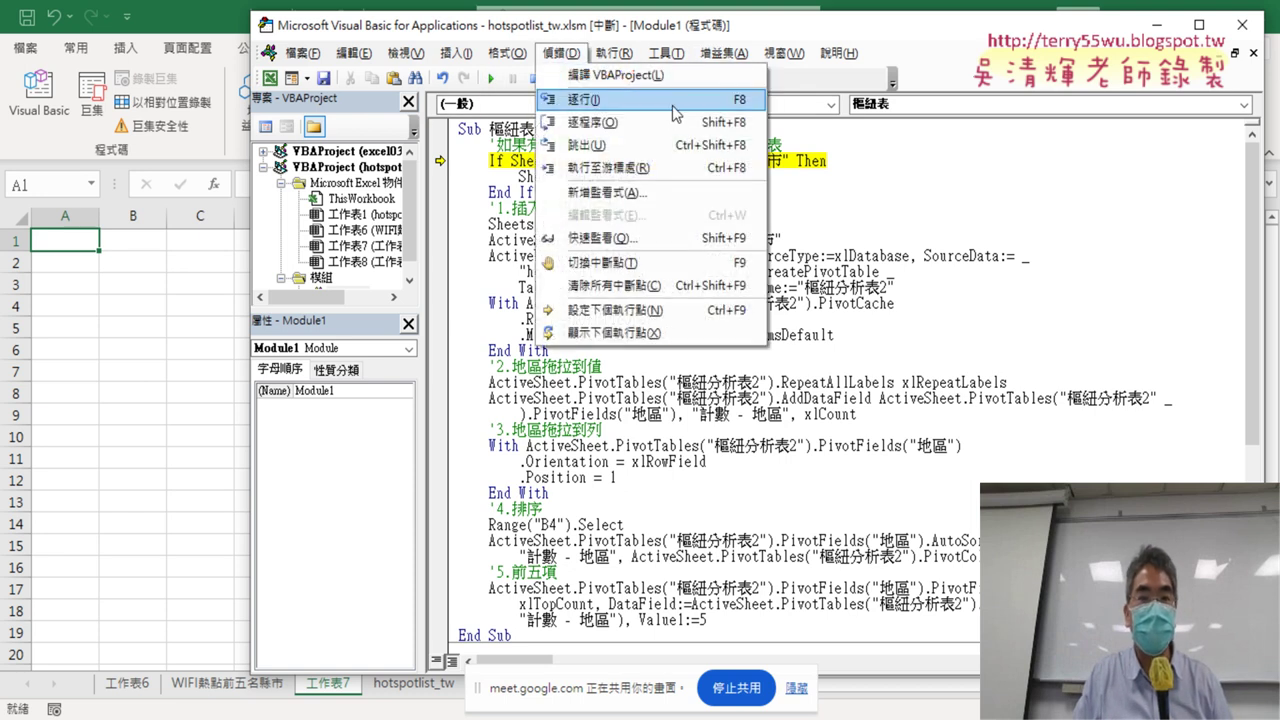
{"action": "left_click", "coordinate": [673, 104]}
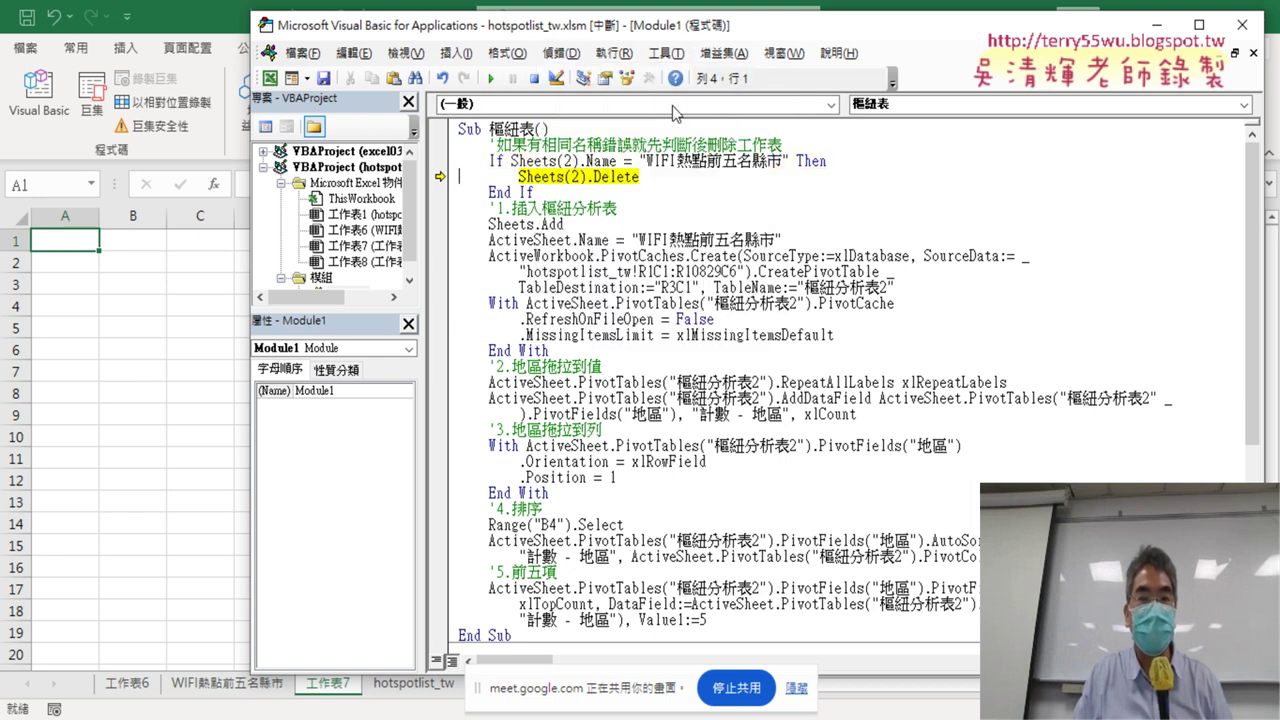
{"action": "left_click", "coordinate": [560, 53]}
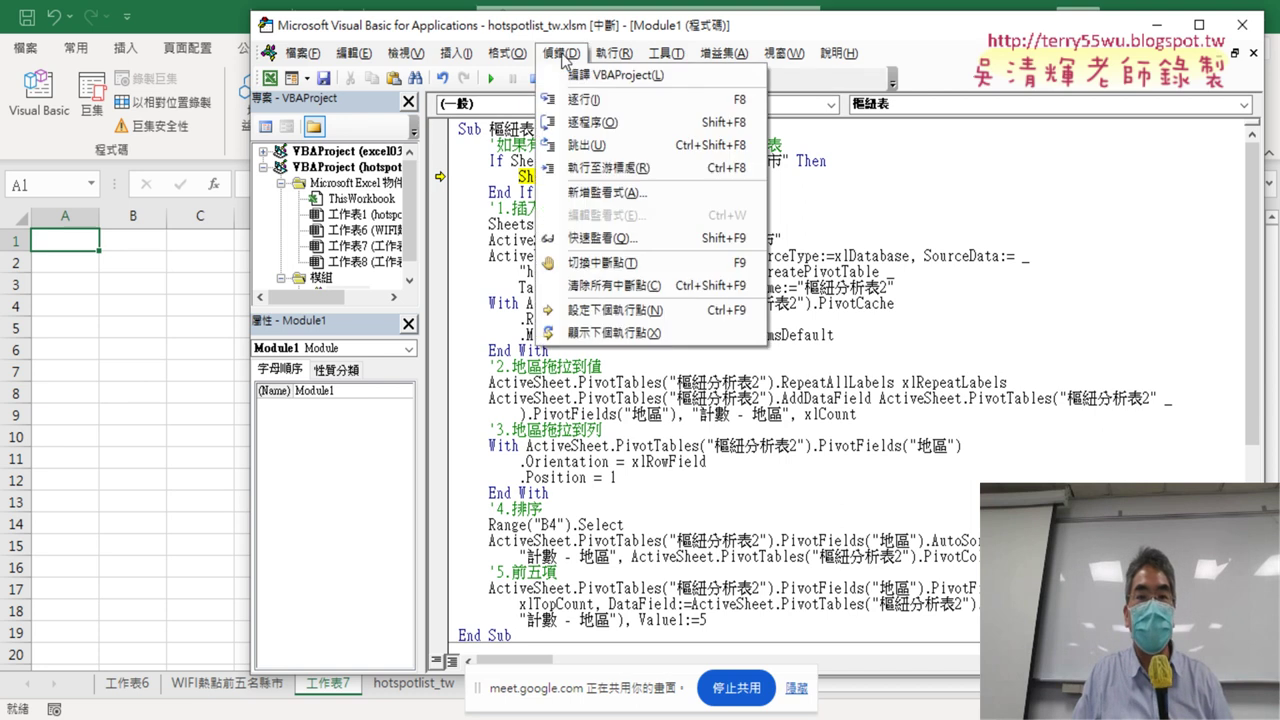
{"action": "left_click", "coordinate": [590, 100]}
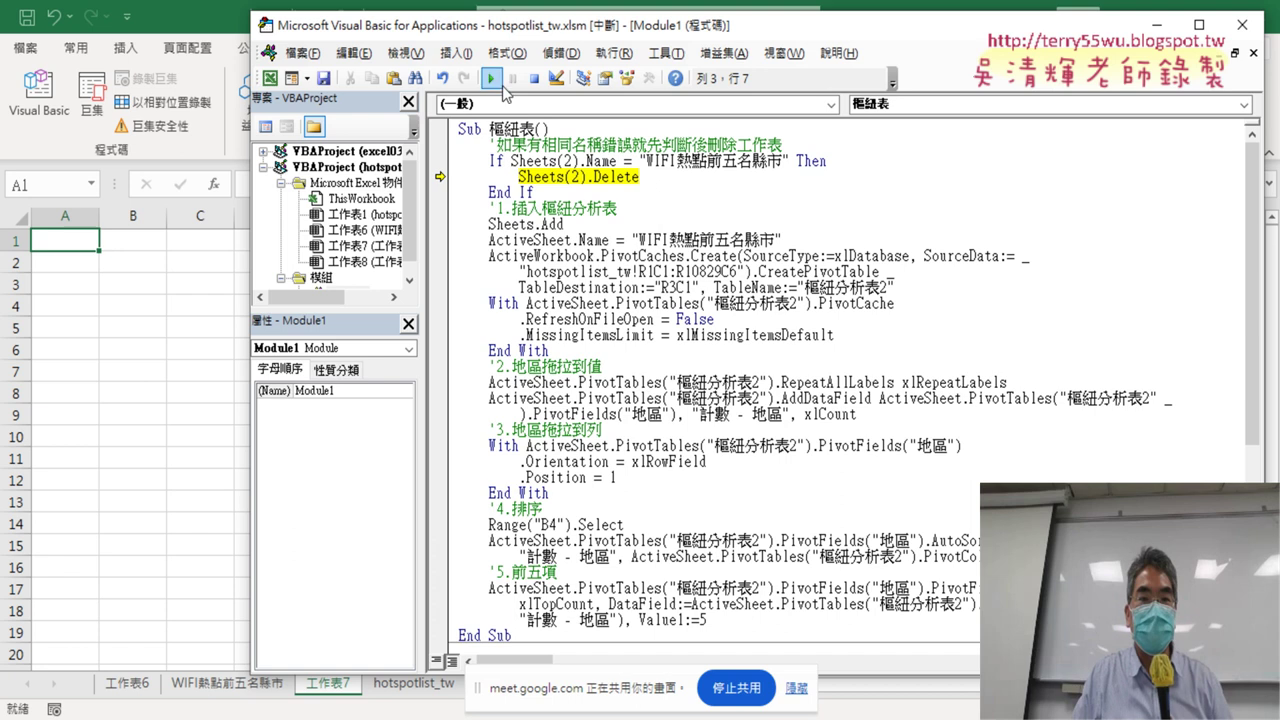
{"action": "left_click", "coordinate": [560, 53]}
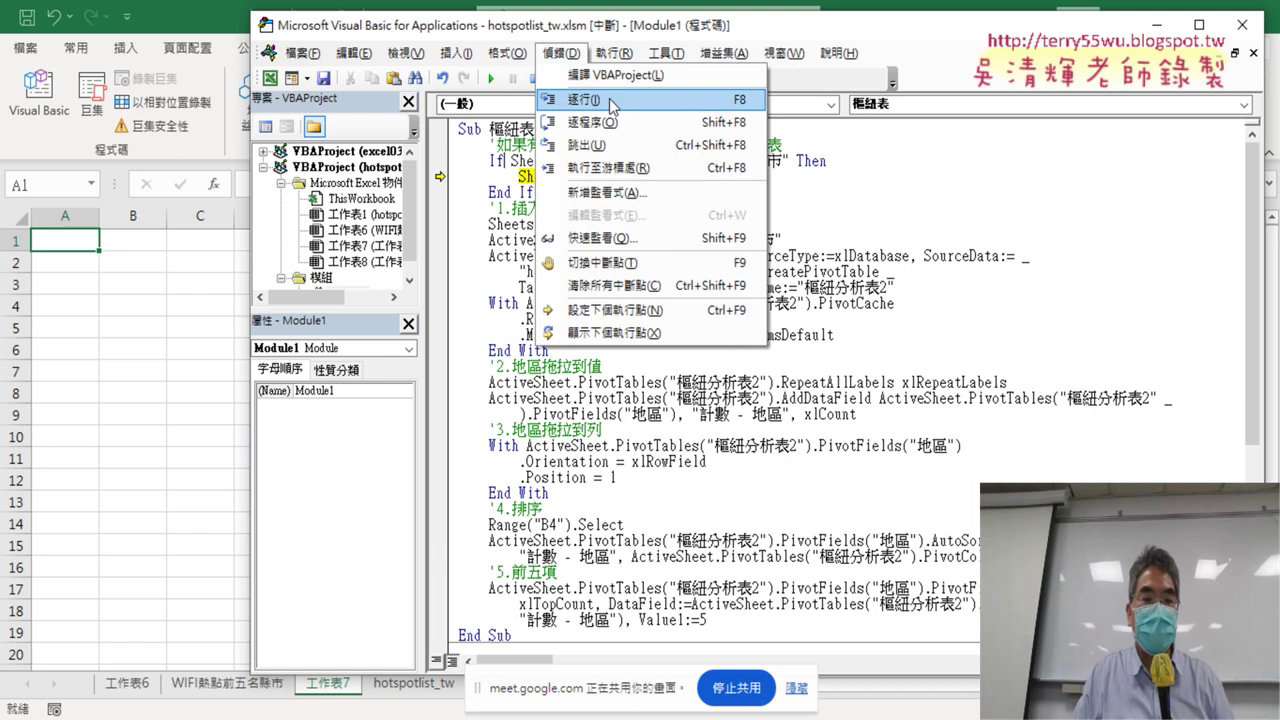
{"action": "left_click", "coordinate": [610, 100]}
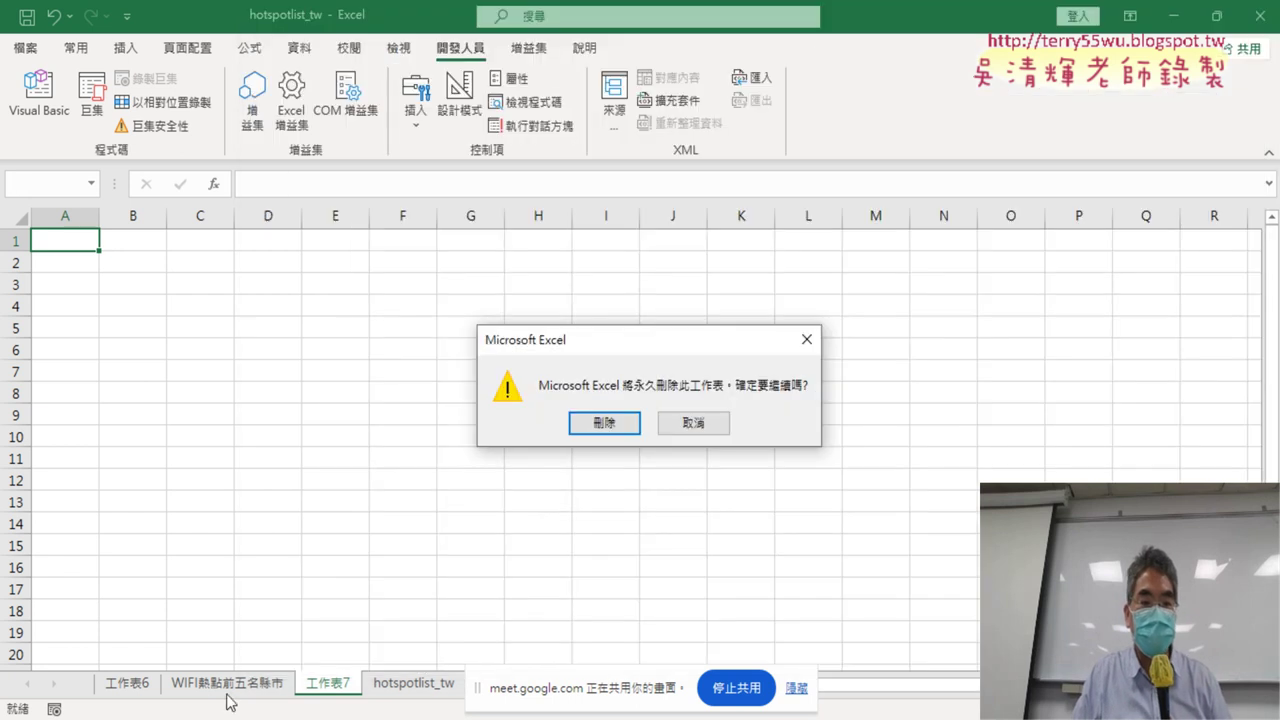
{"action": "left_click", "coordinate": [617, 421]}
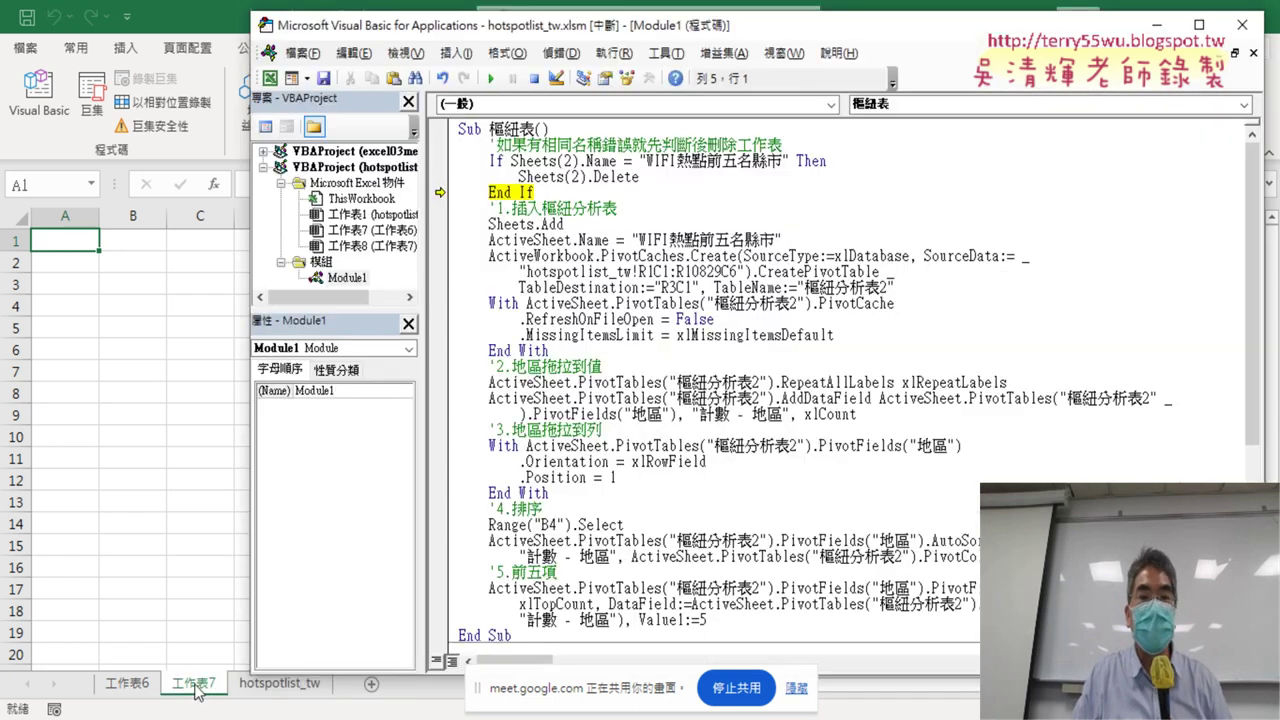
{"action": "left_click", "coordinate": [491, 79]}
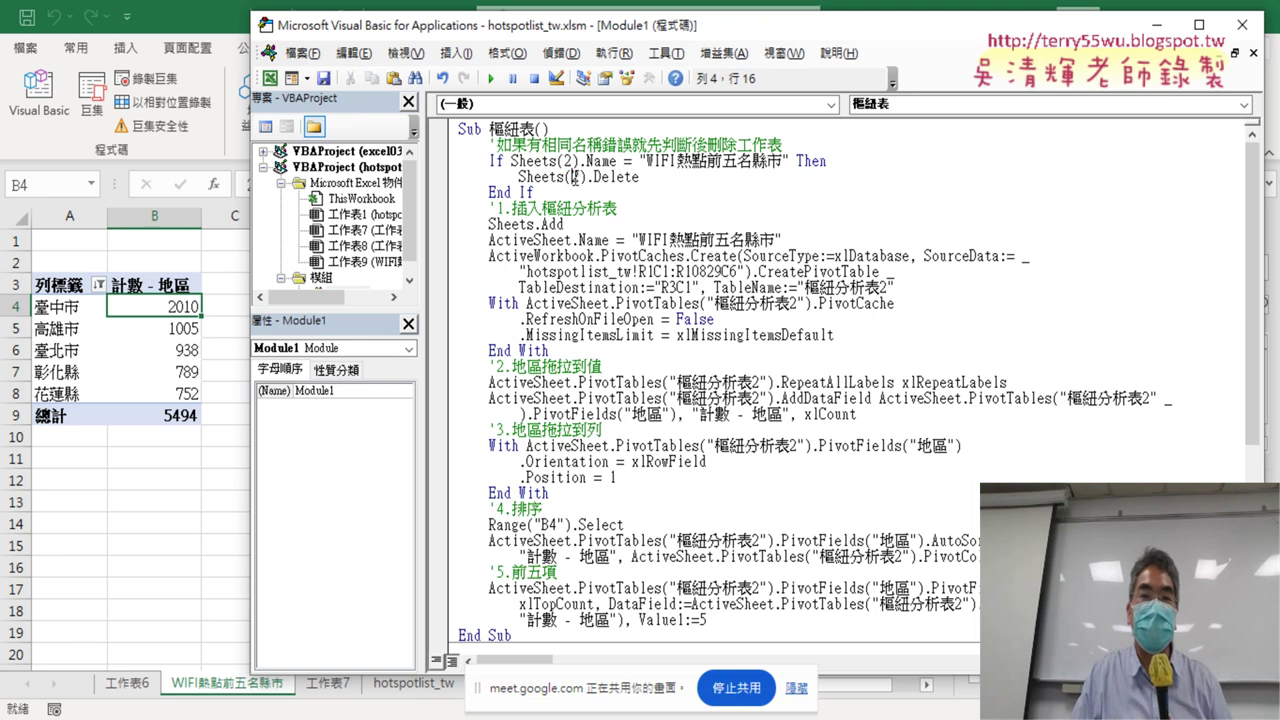
Check the rebuilt pivot table, then reopen the VBA editor and select both Sheets(2) indexes.
{"action": "double_click", "coordinate": [576, 177]}
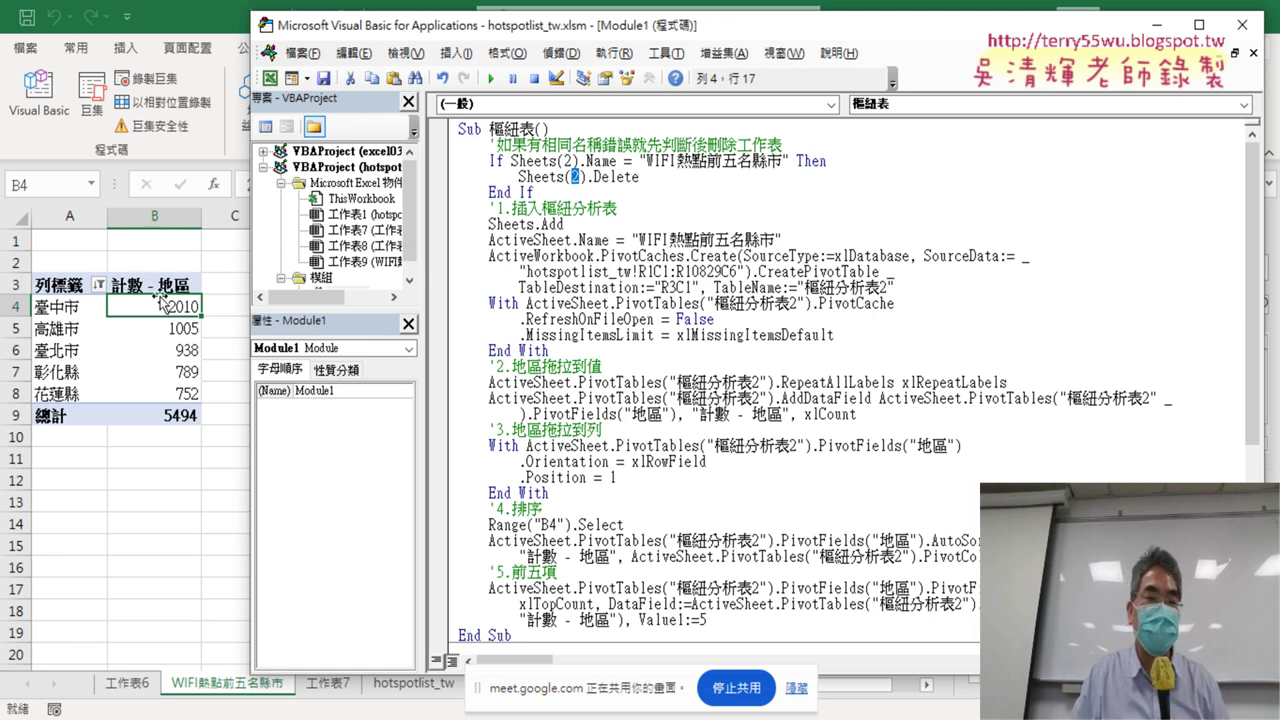
{"action": "left_click", "coordinate": [175, 333]}
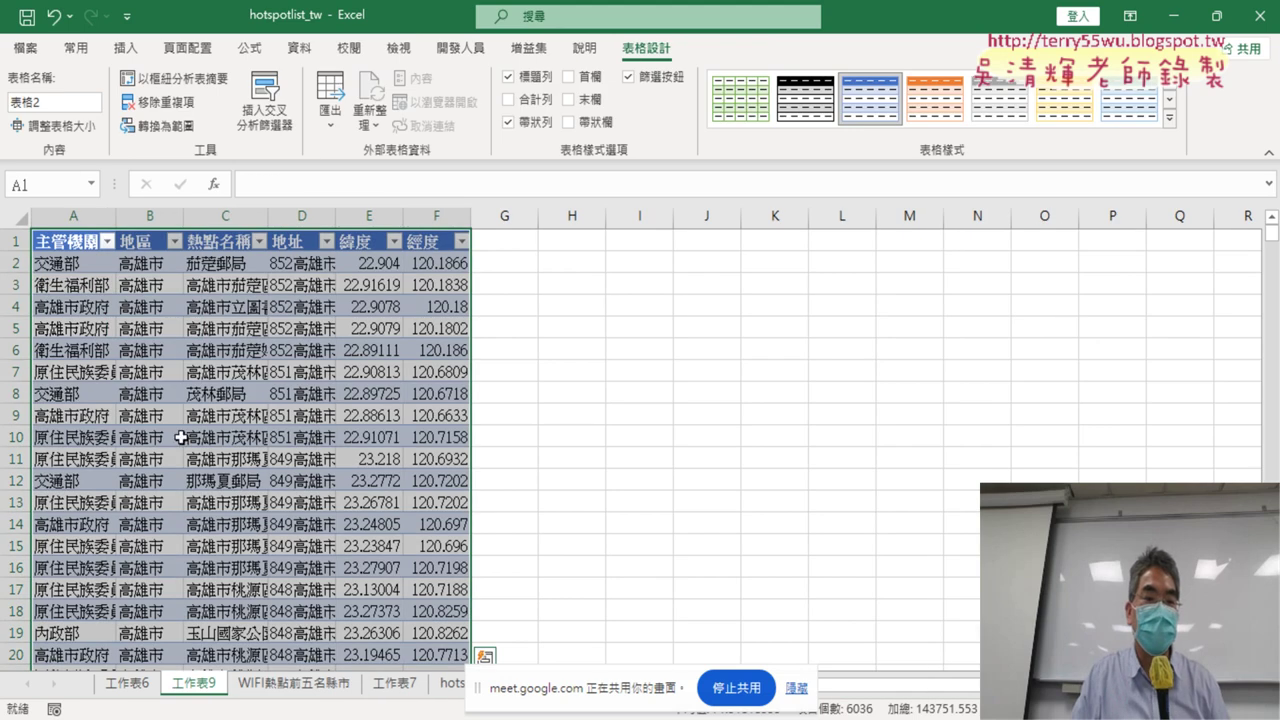
{"action": "left_click", "coordinate": [467, 48]}
{"action": "left_click", "coordinate": [43, 117]}
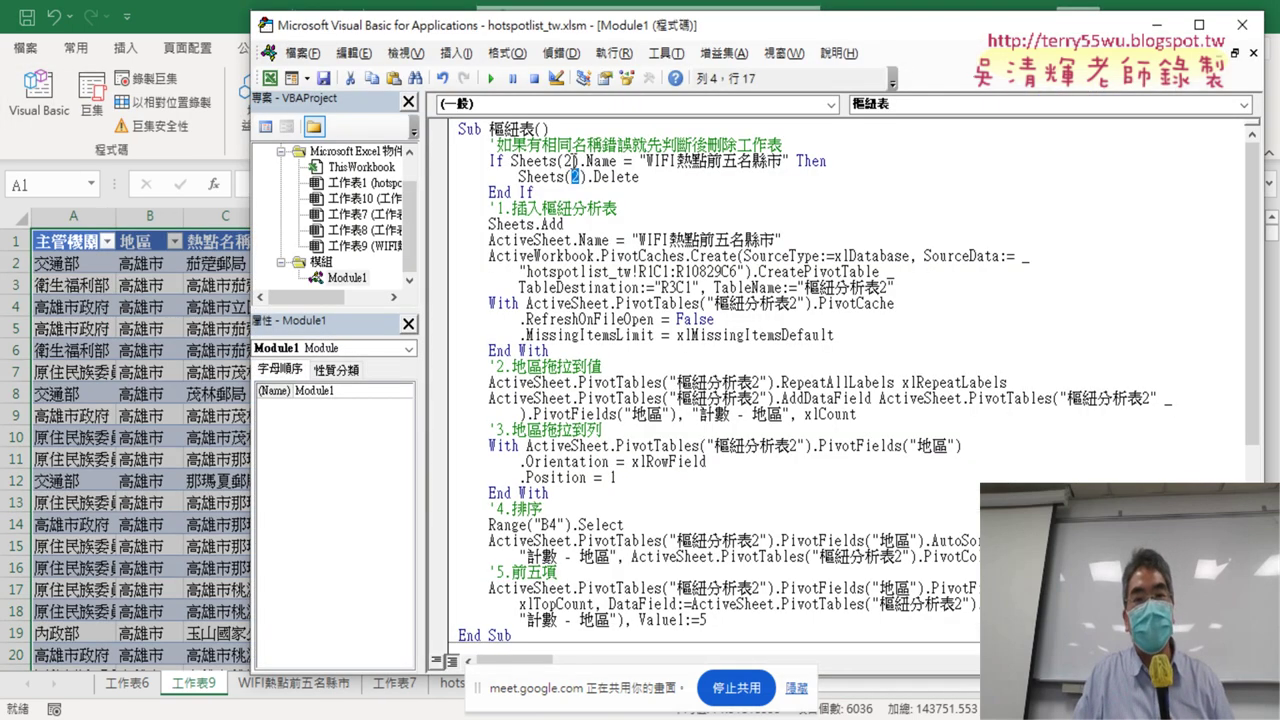
{"action": "double_click", "coordinate": [568, 161]}
{"action": "double_click", "coordinate": [575, 177]}
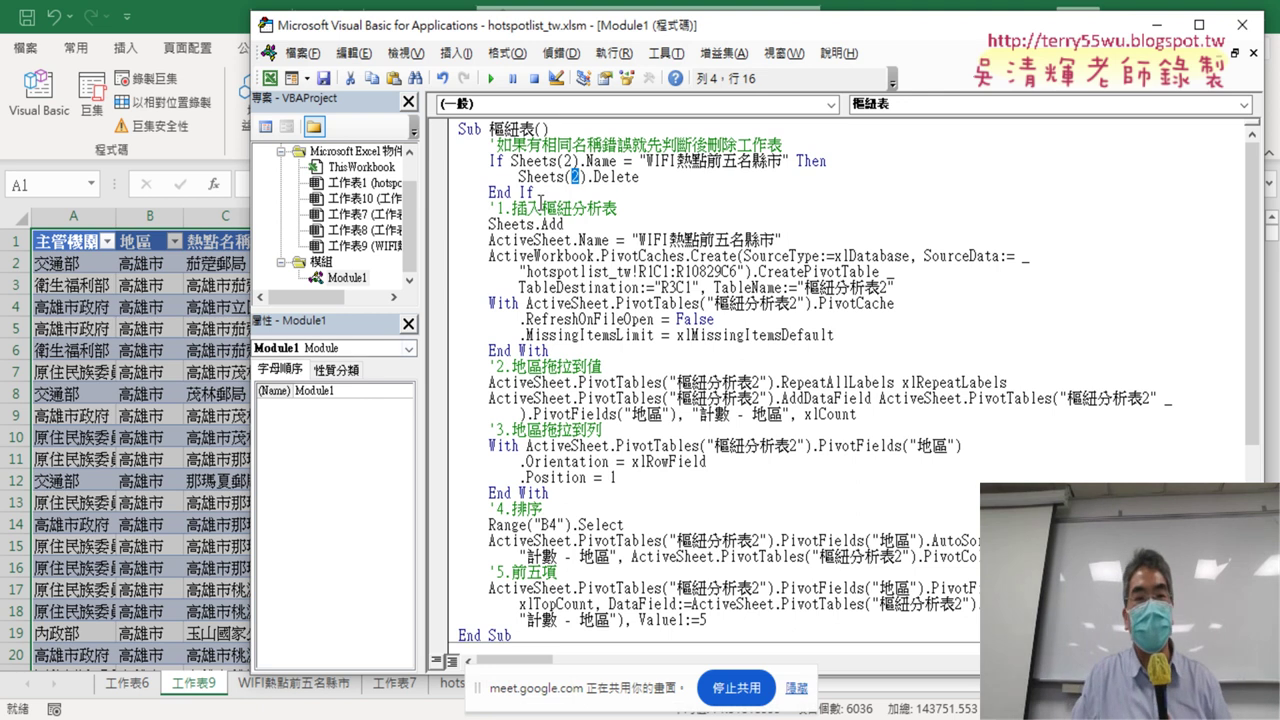
{"action": "left_click_drag", "start_coordinate": [538, 194], "coordinate": [443, 162]}
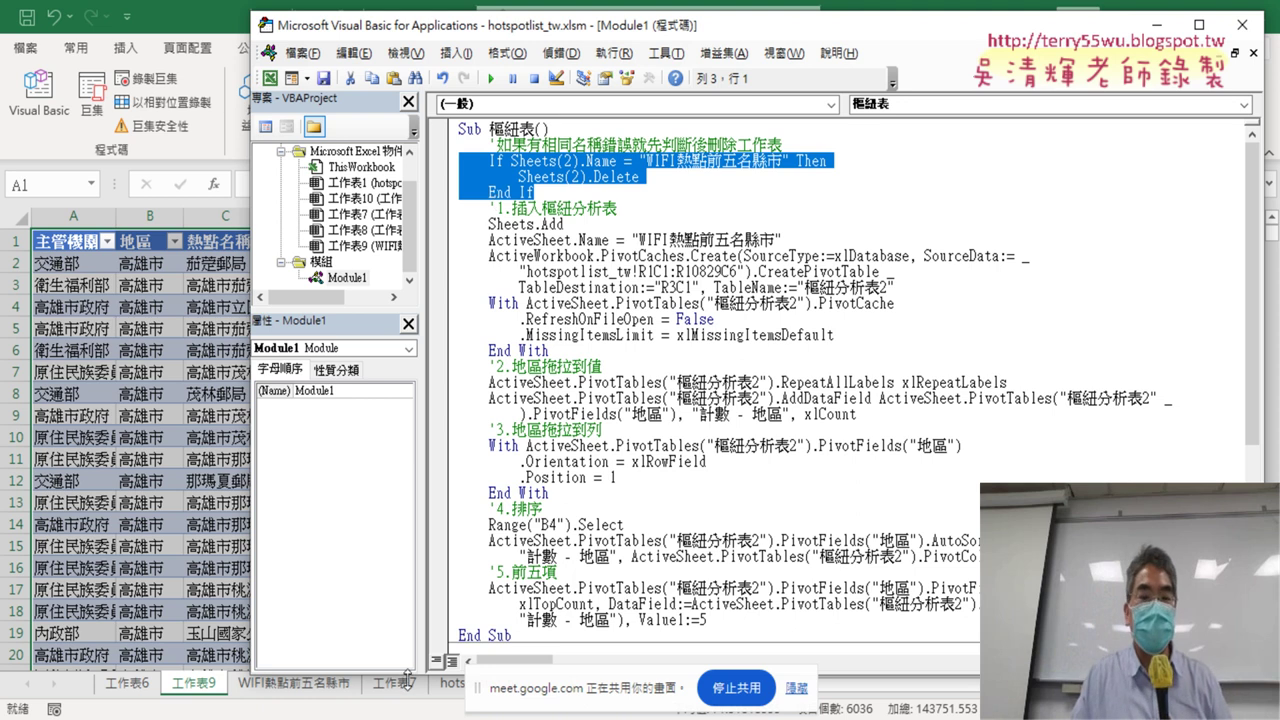
{"action": "left_click_drag", "start_coordinate": [408, 677], "coordinate": [414, 637]}
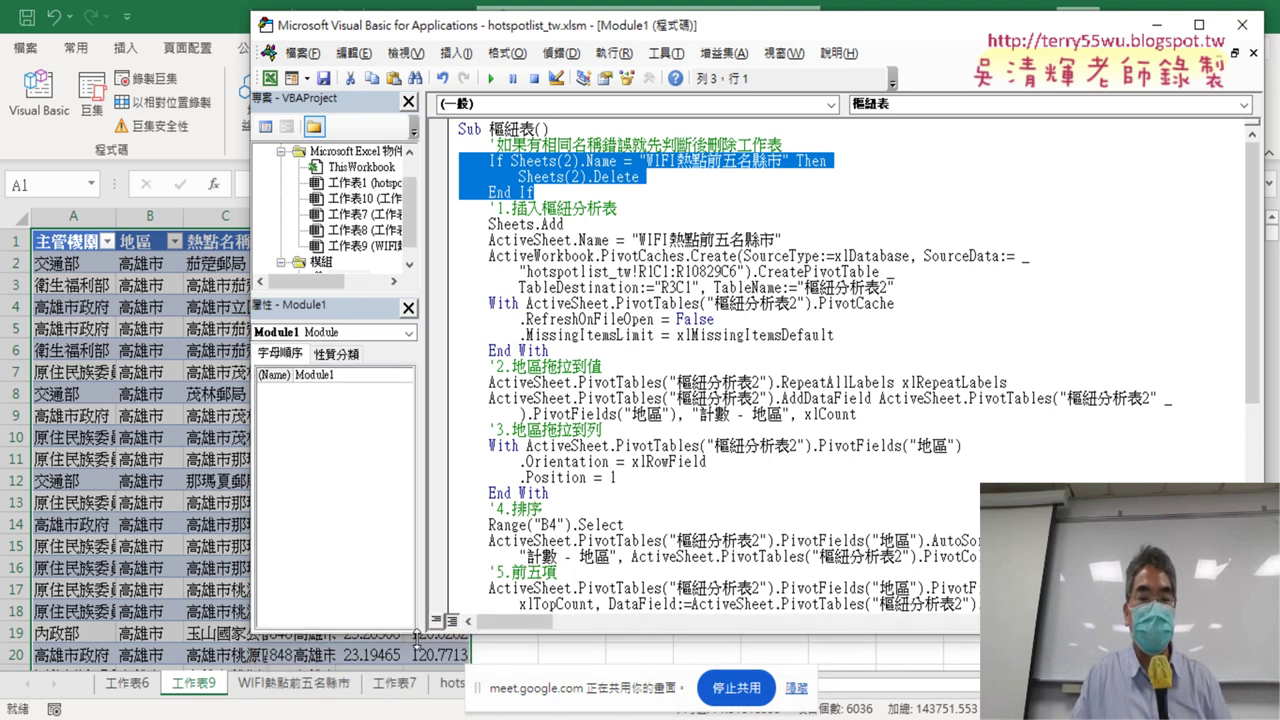
{"action": "left_click", "coordinate": [796, 688]}
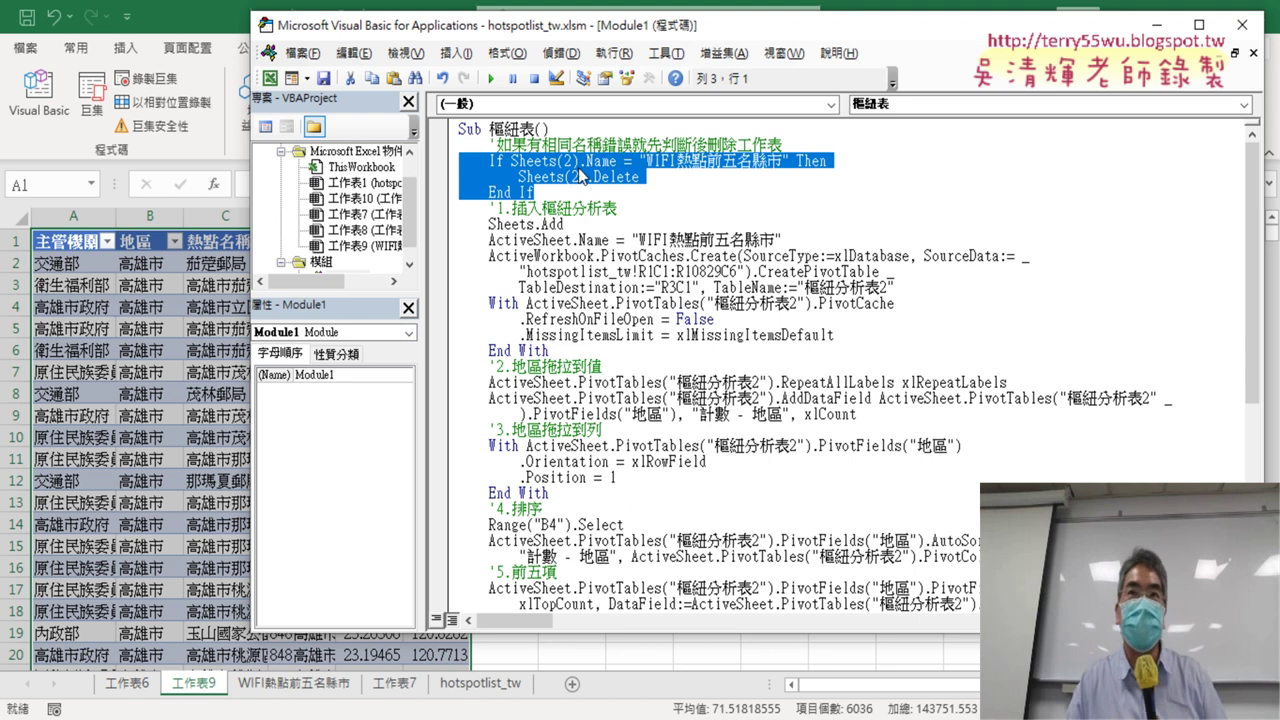
{"action": "left_click", "coordinate": [772, 177]}
{"action": "left_click_drag", "start_coordinate": [645, 160], "coordinate": [783, 160]}
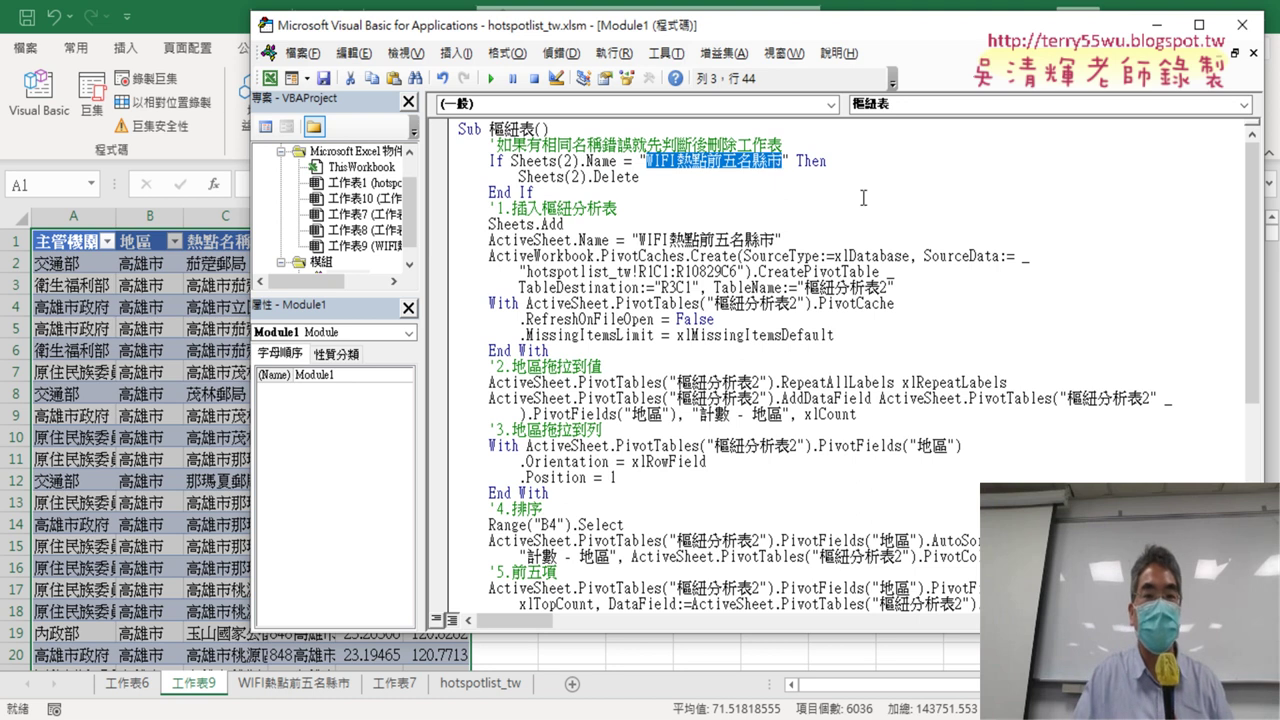
{"action": "mouse_move", "coordinate": [577, 194]}
{"action": "left_mouse_down"}
{"action": "mouse_move", "coordinate": [446, 183]}
{"action": "mouse_move", "coordinate": [435, 167]}
{"action": "left_mouse_up"}
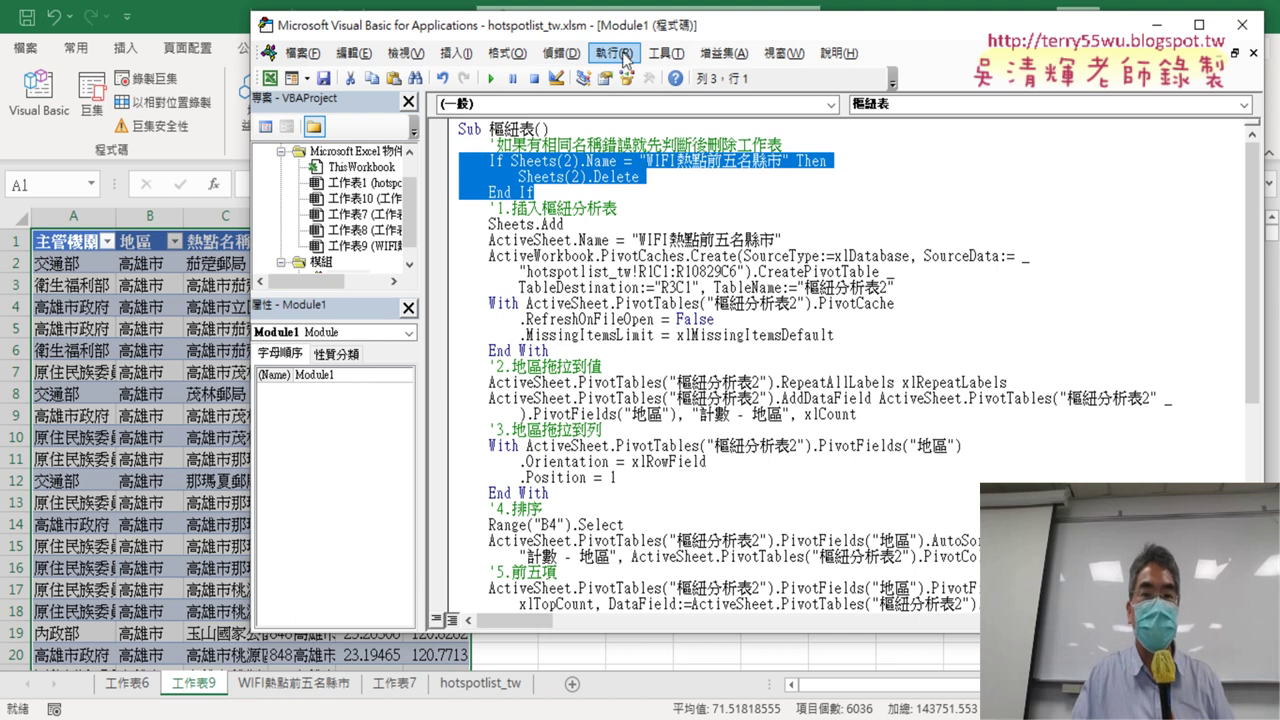
Show and dock the Edit toolbar, then comment out the selected If…End If block.
{"action": "right_click", "coordinate": [548, 87]}
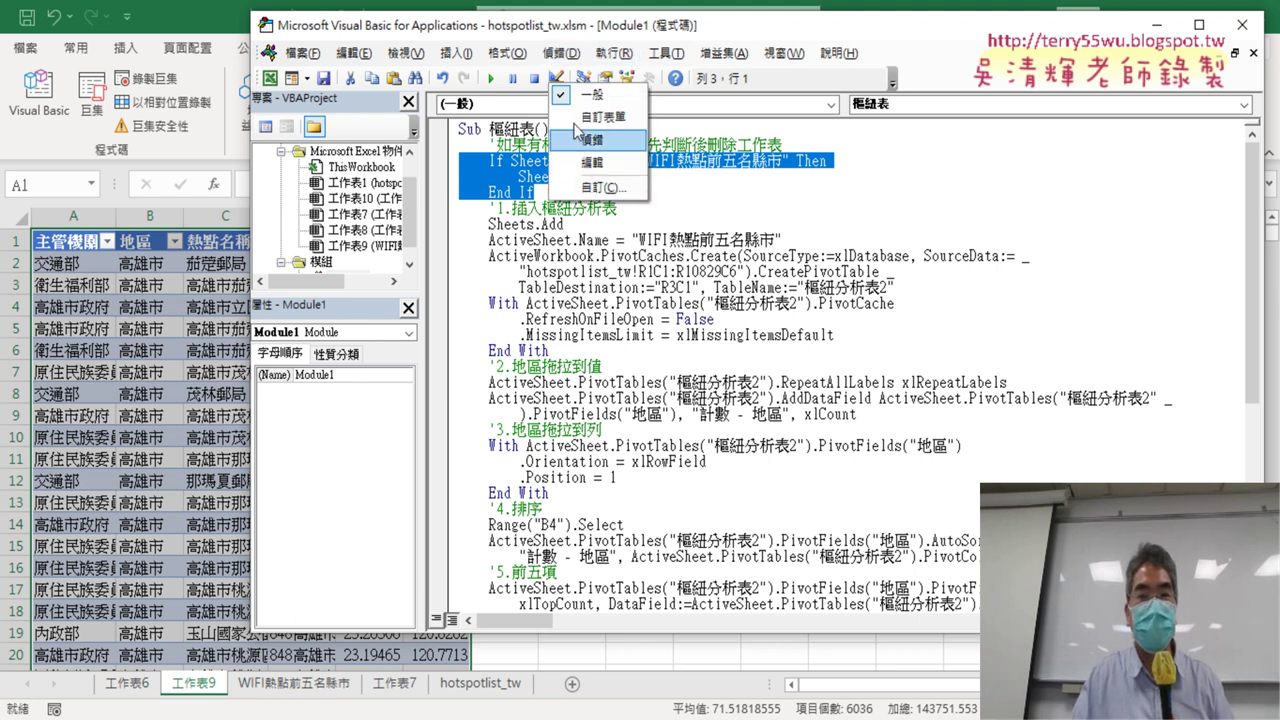
{"action": "left_click", "coordinate": [592, 163]}
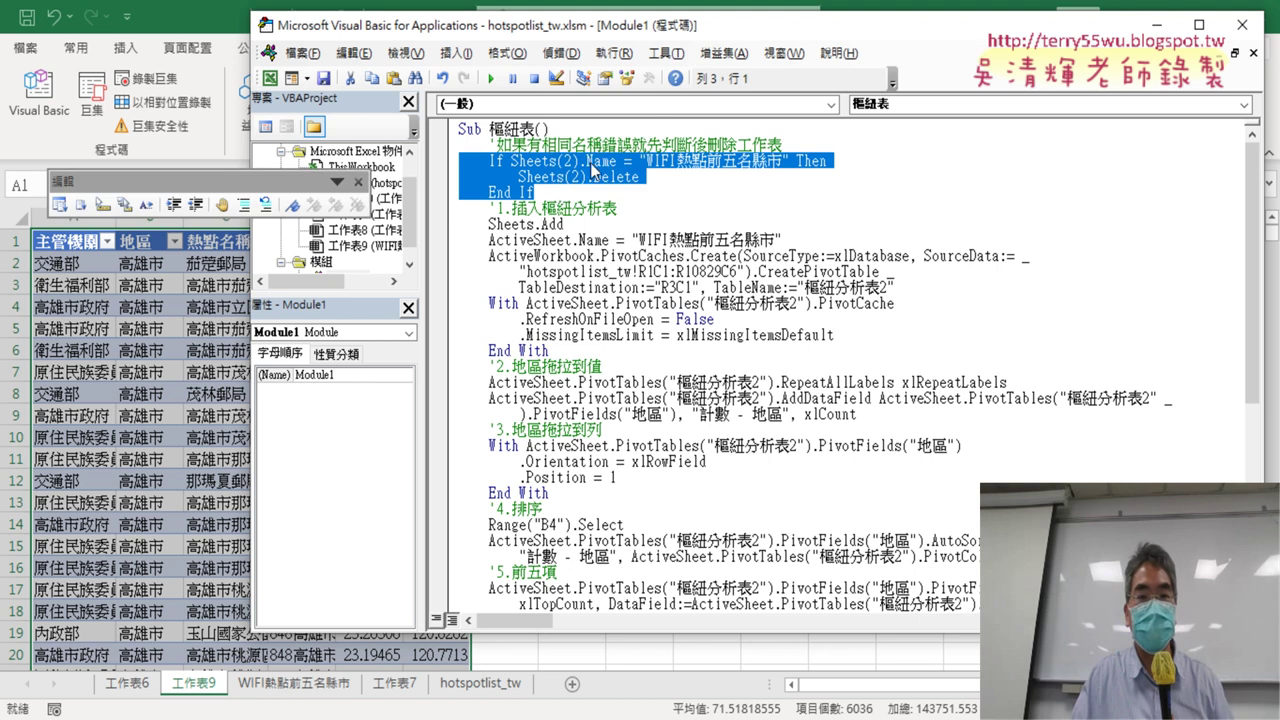
{"action": "left_click_drag", "start_coordinate": [266, 180], "coordinate": [450, 103]}
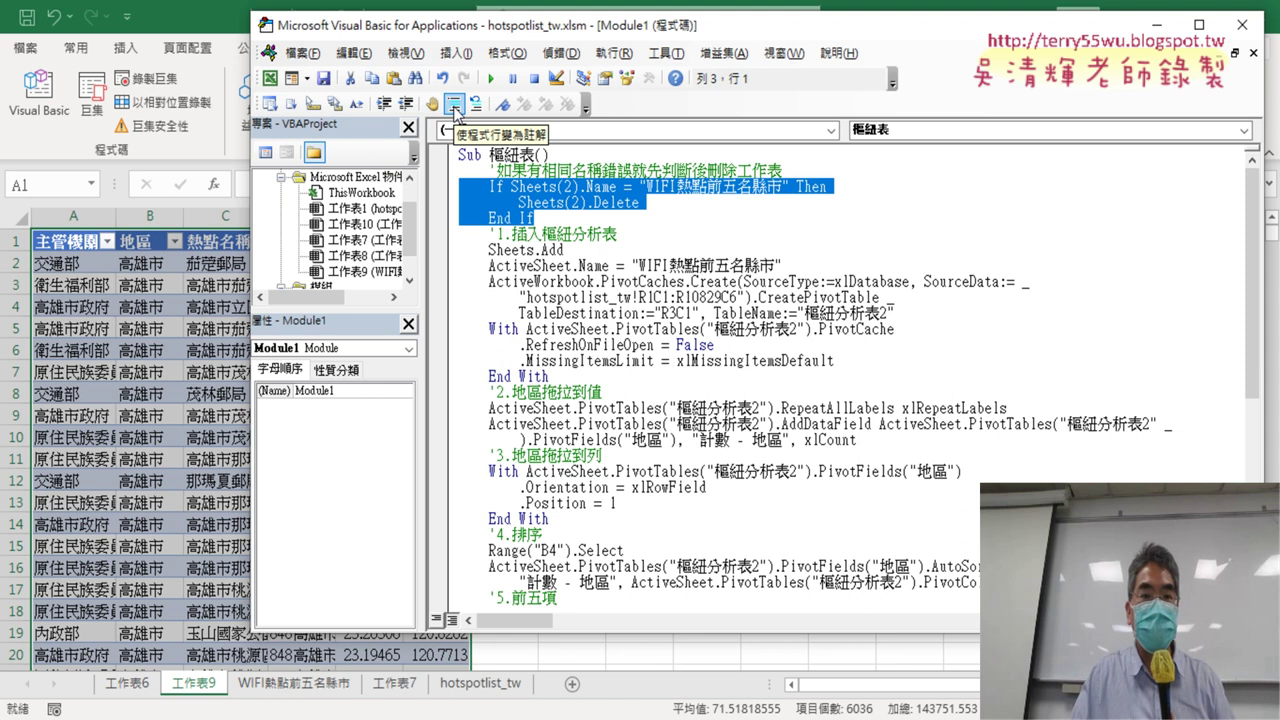
{"action": "left_click", "coordinate": [455, 105]}
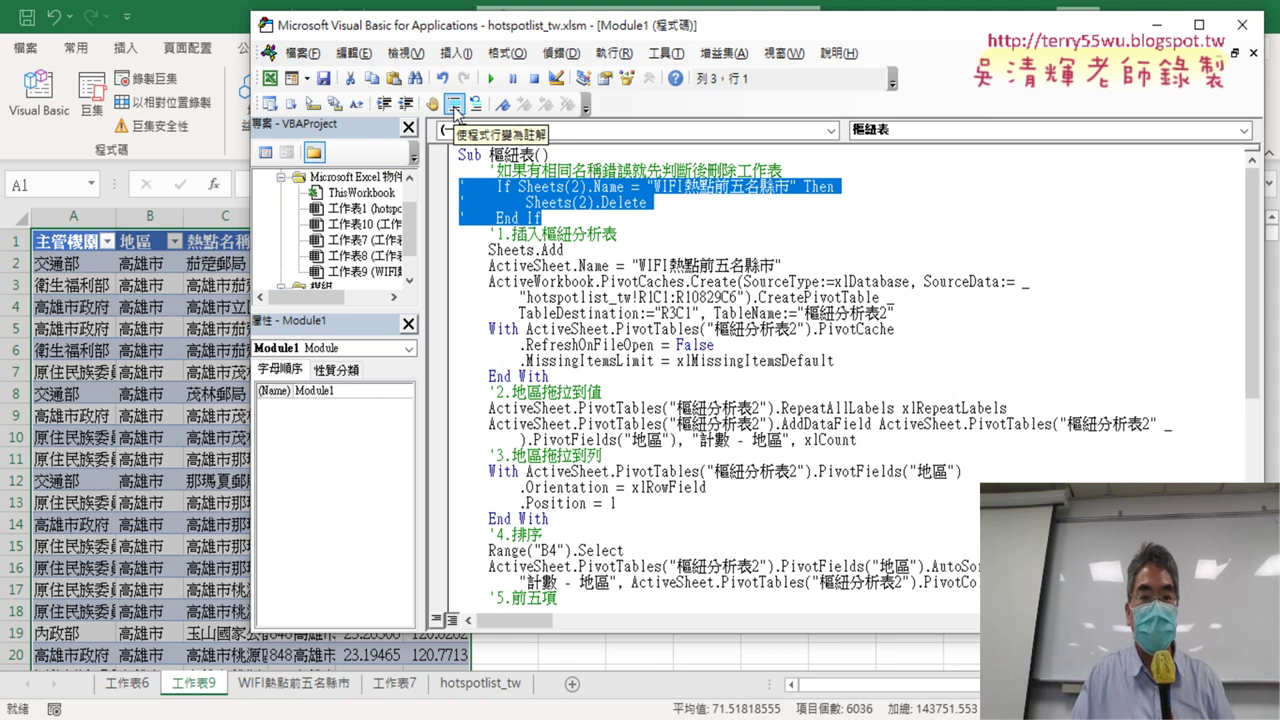
Add an indented 'For i = 1 To 5' line after End If and begin its Next line.
{"action": "left_click", "coordinate": [581, 216]}
{"action": "key", "text": "Return"}
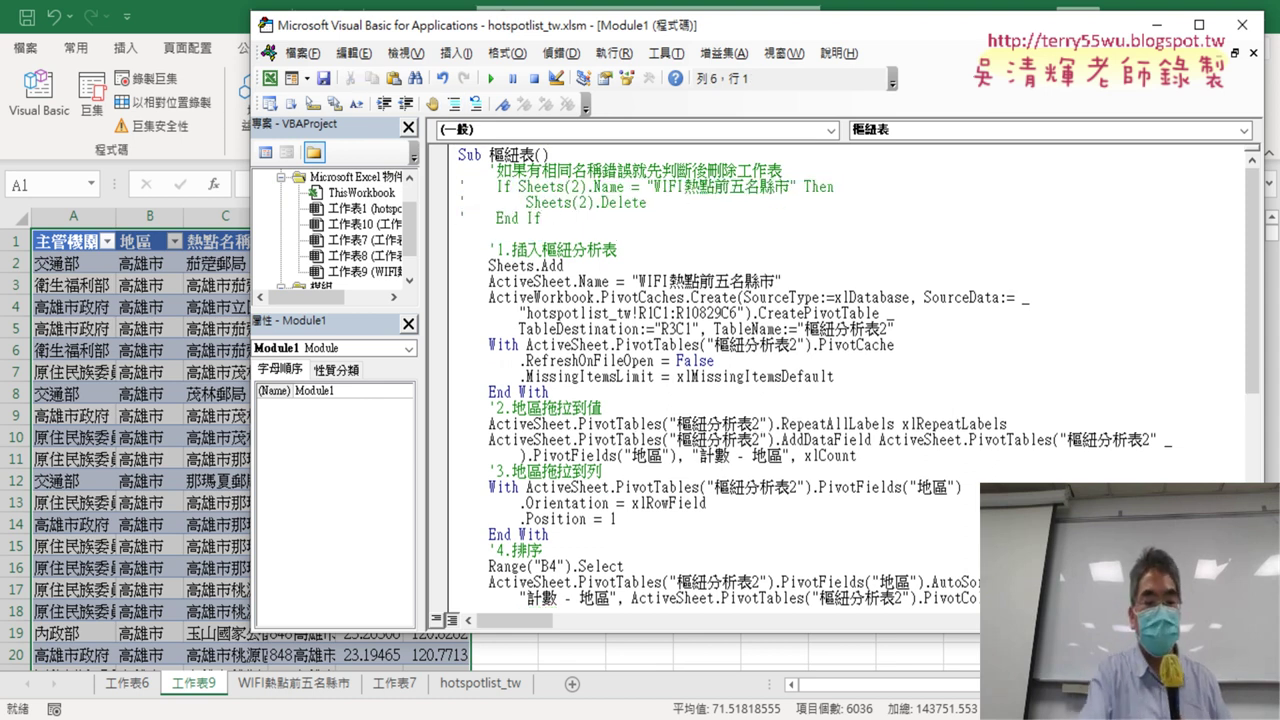
{"action": "key", "text": "Tab"}
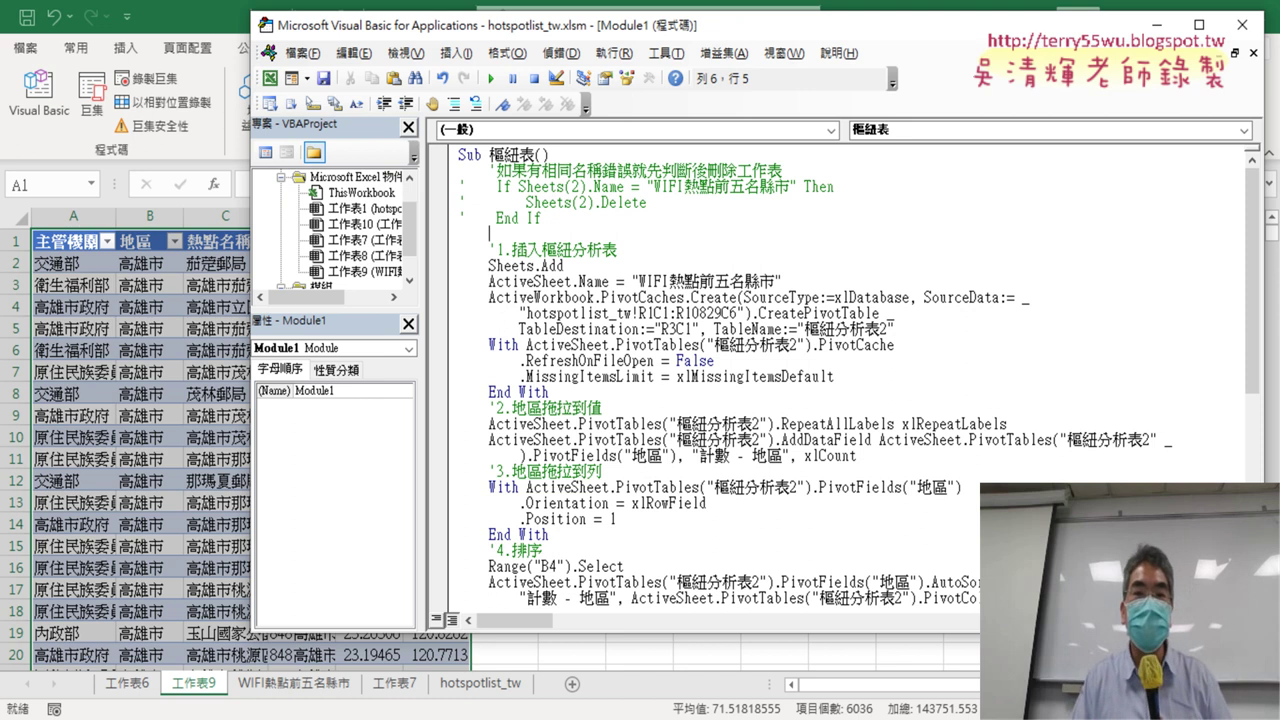
{"action": "type", "text": "f"}
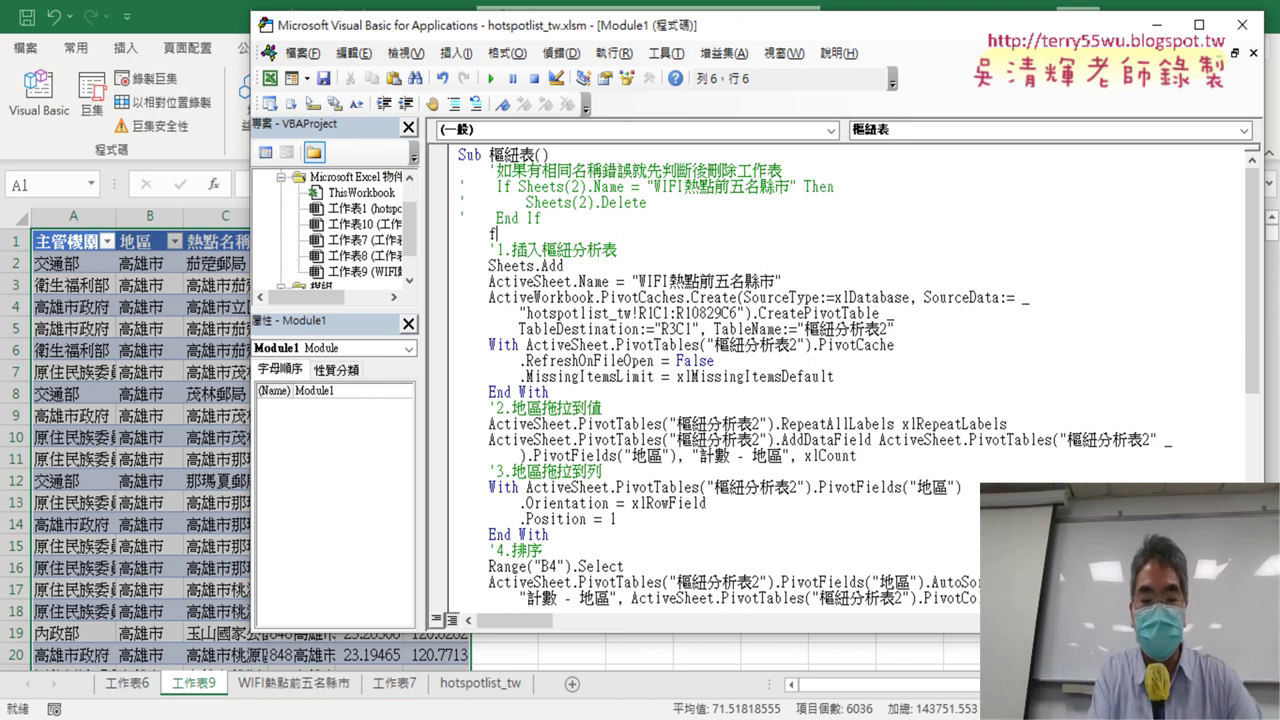
{"action": "type", "text": "or i ="}
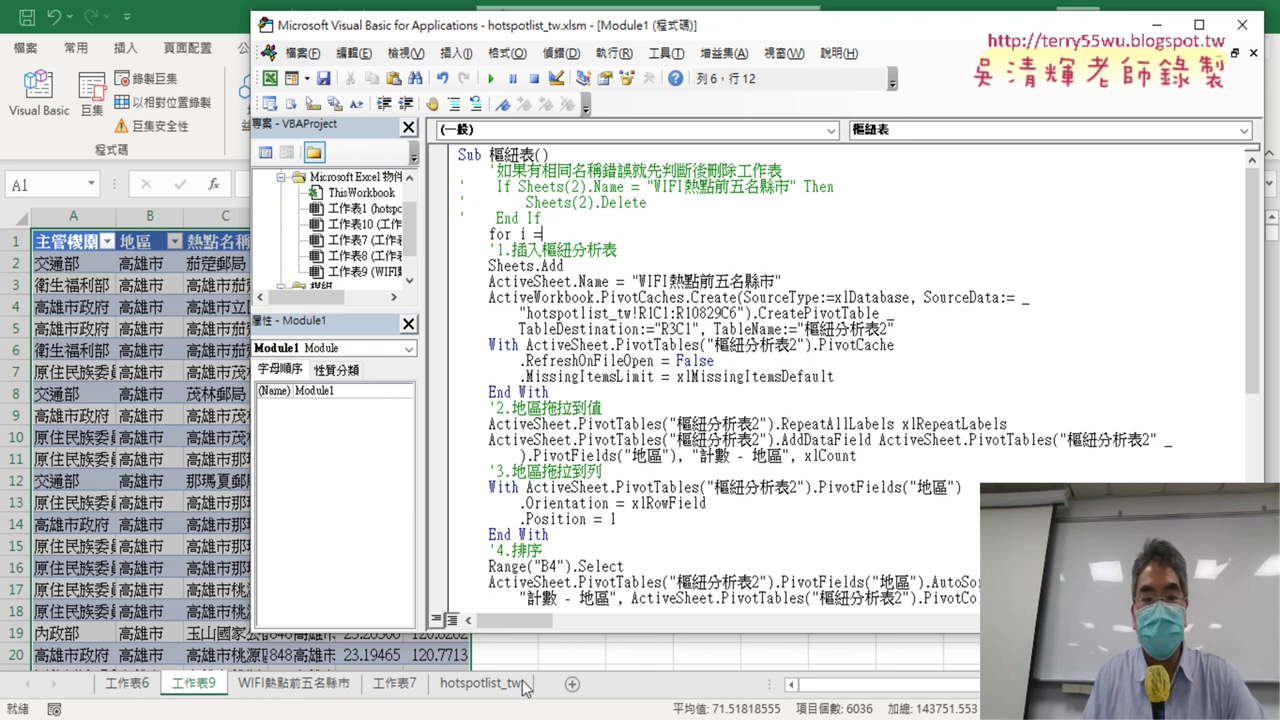
{"action": "type", "text": "1"}
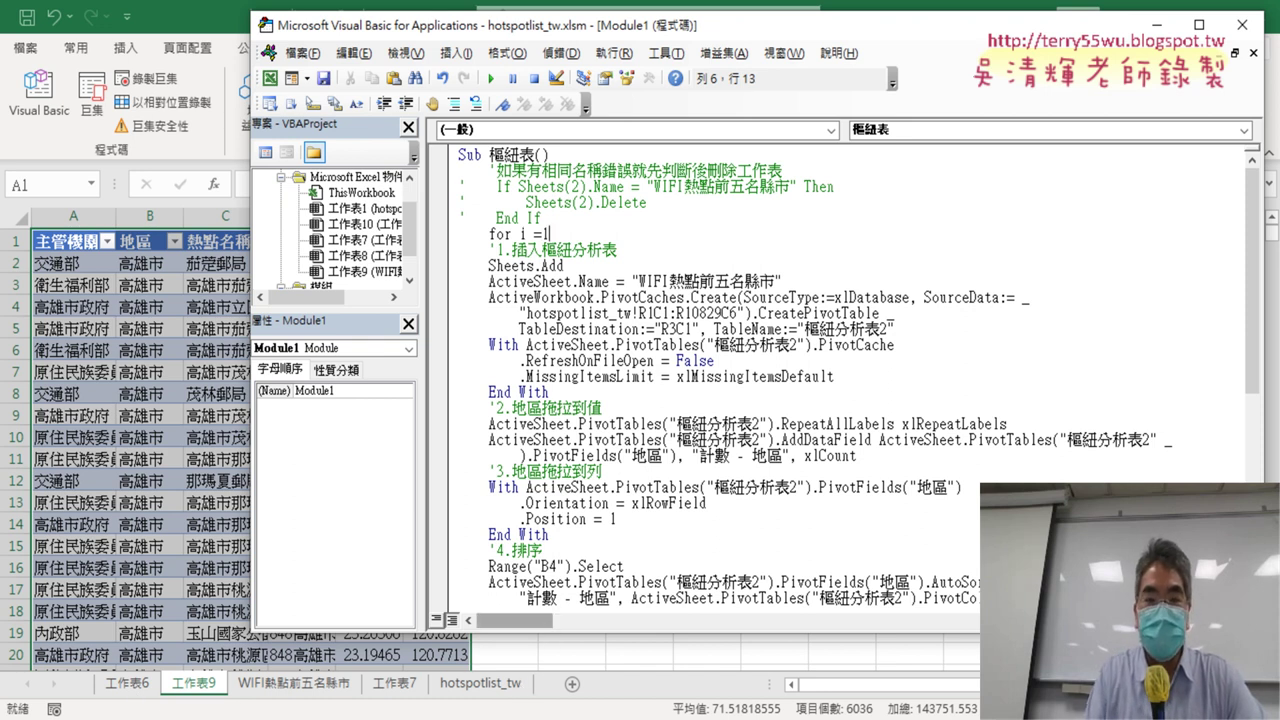
{"action": "type", "text": " to "}
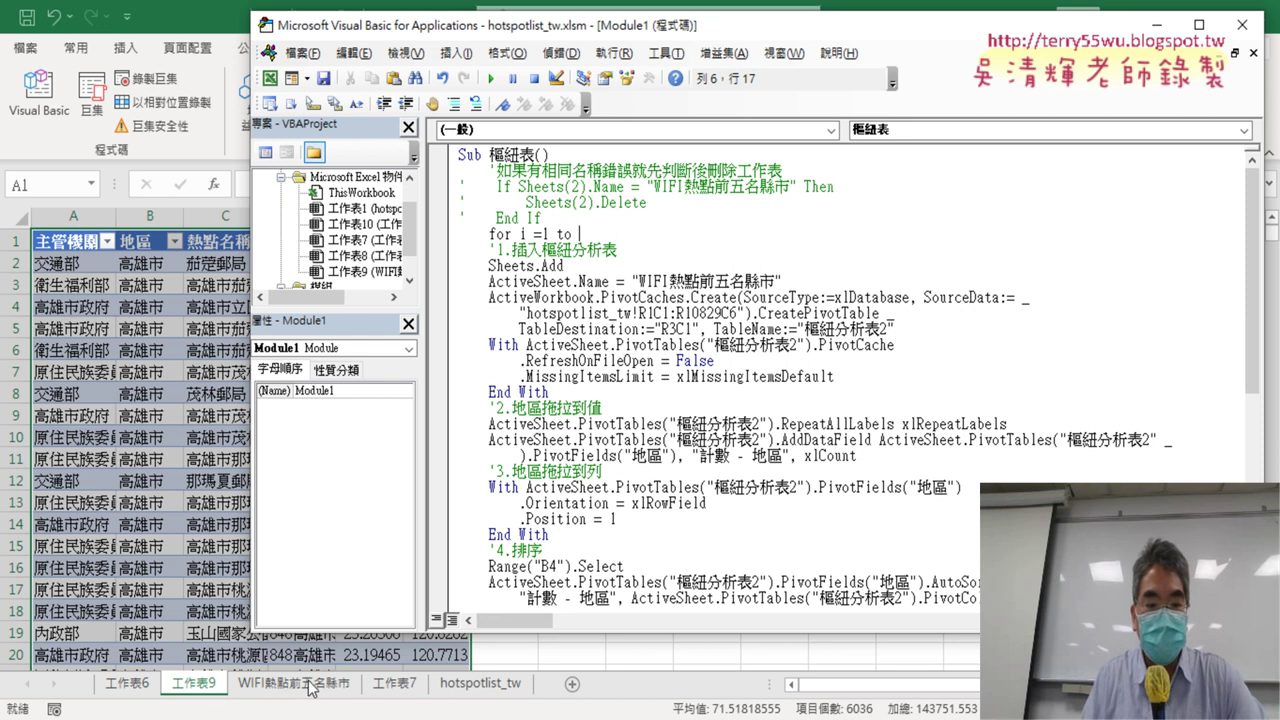
{"action": "type", "text": "5"}
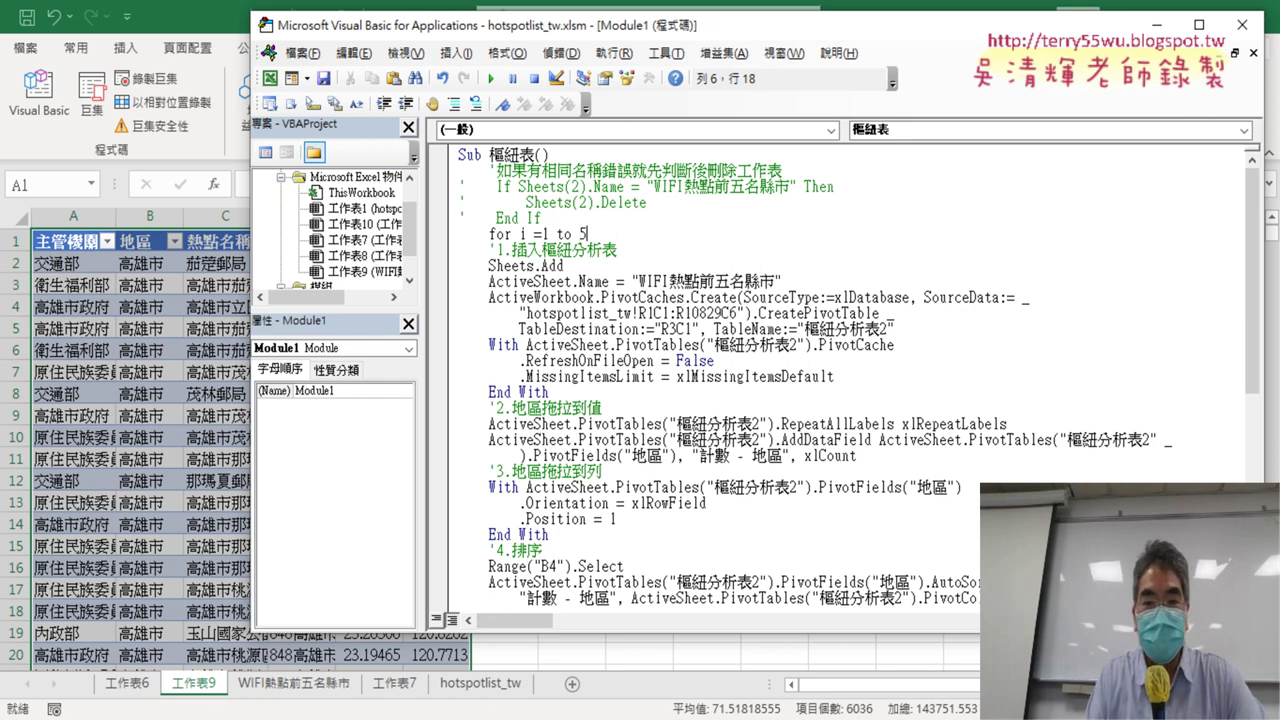
{"action": "key", "text": "Return"}
{"action": "key", "text": "Return"}
{"action": "type", "text": "n"}
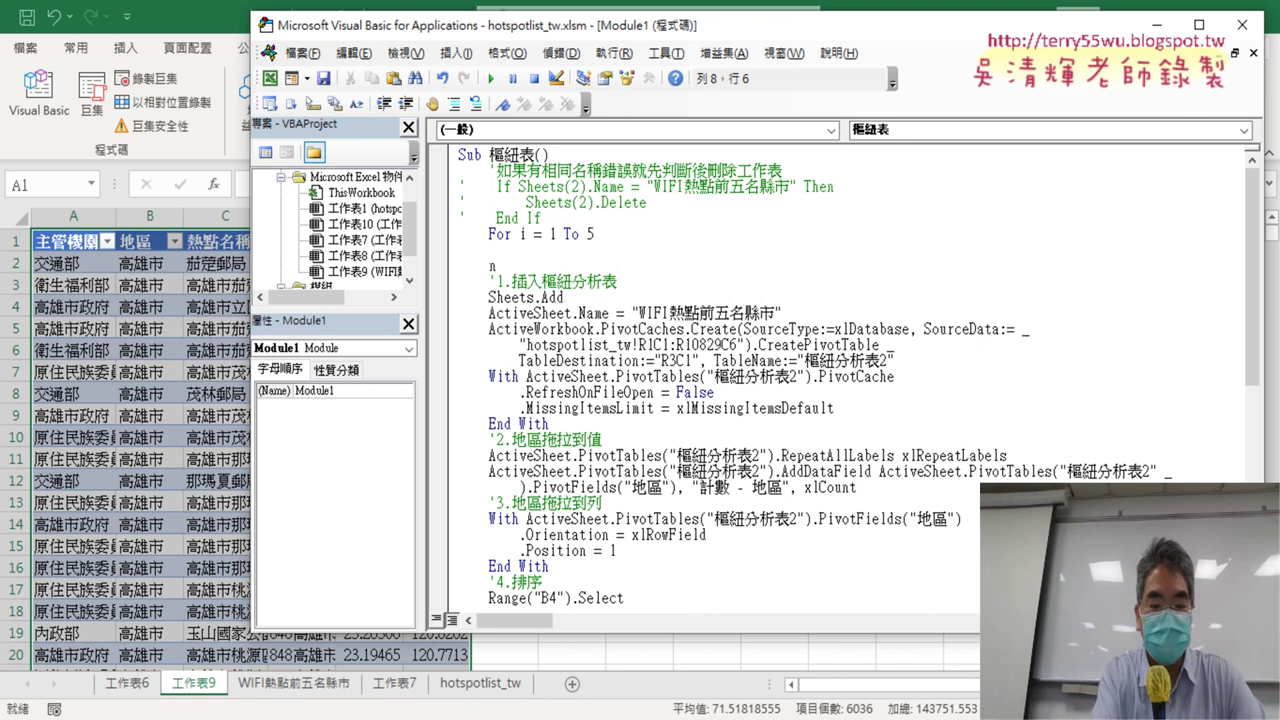
{"action": "type", "text": "ext"}
Close the loop with Next and copy the commented If…End If sheet-deletion block.
{"action": "left_click", "coordinate": [489, 249]}
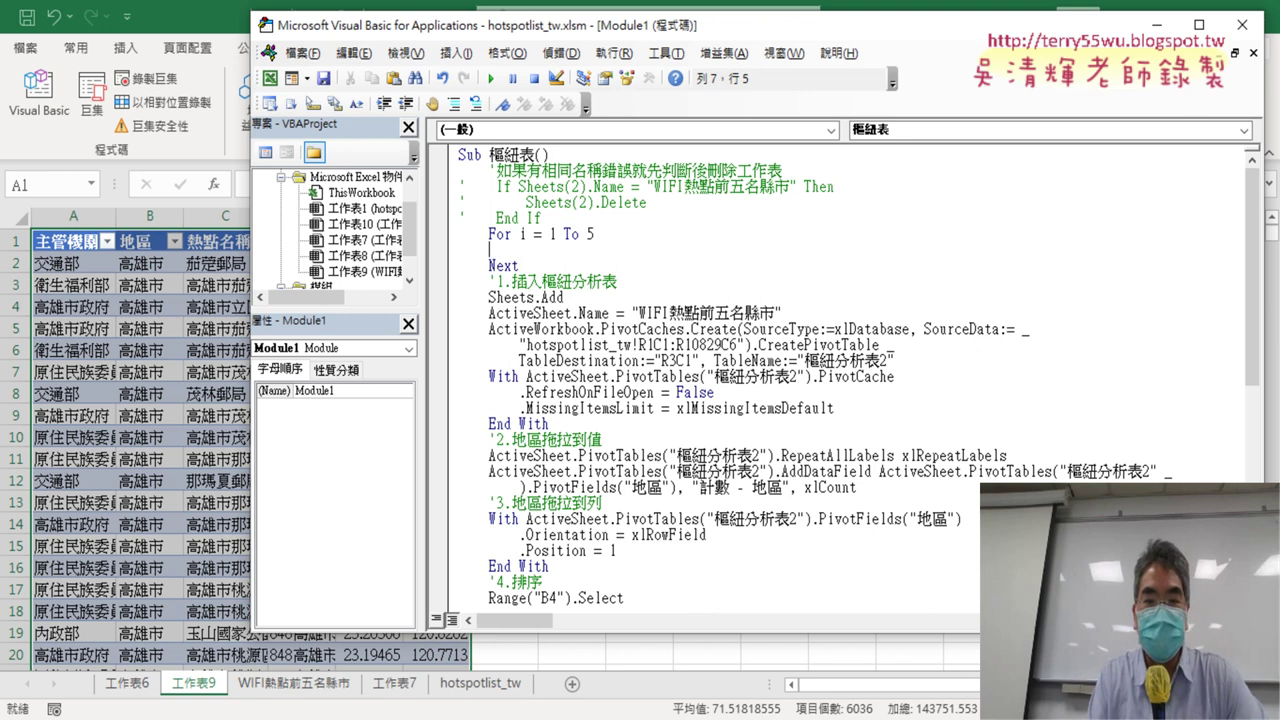
{"action": "key", "text": "Tab"}
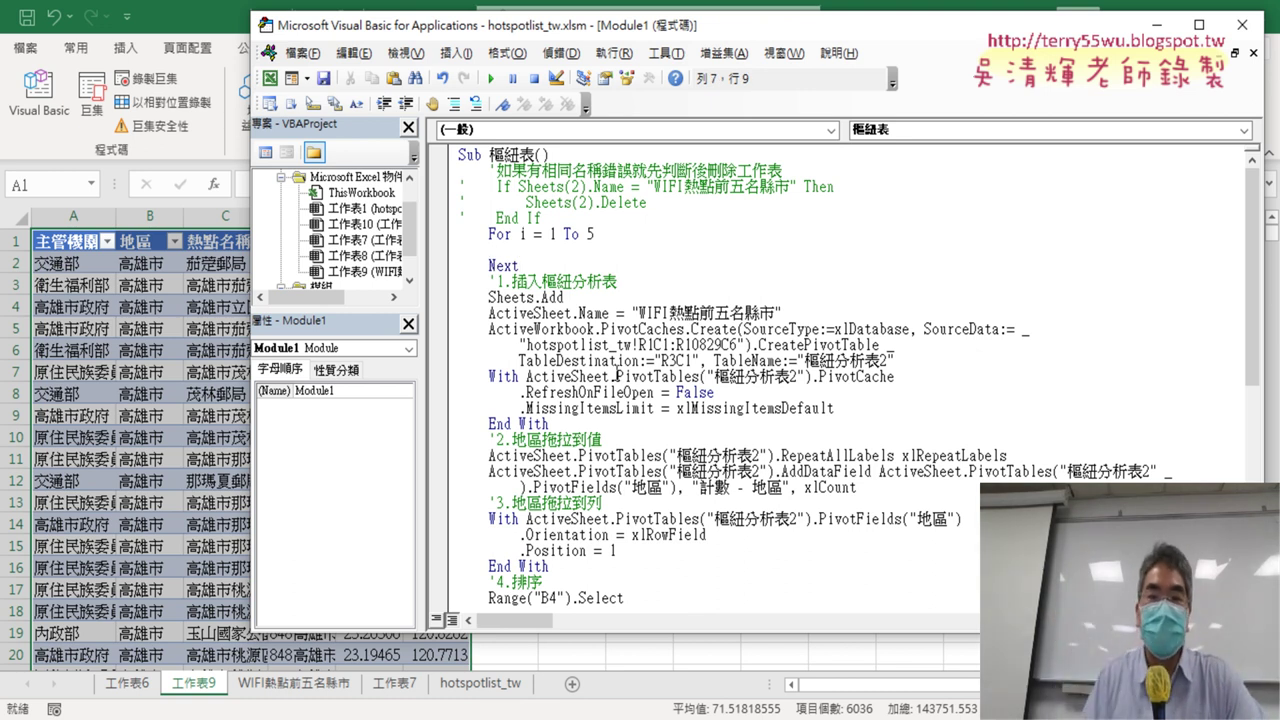
{"action": "left_click_drag", "start_coordinate": [558, 217], "coordinate": [458, 191]}
{"action": "key", "text": "ctrl+c"}
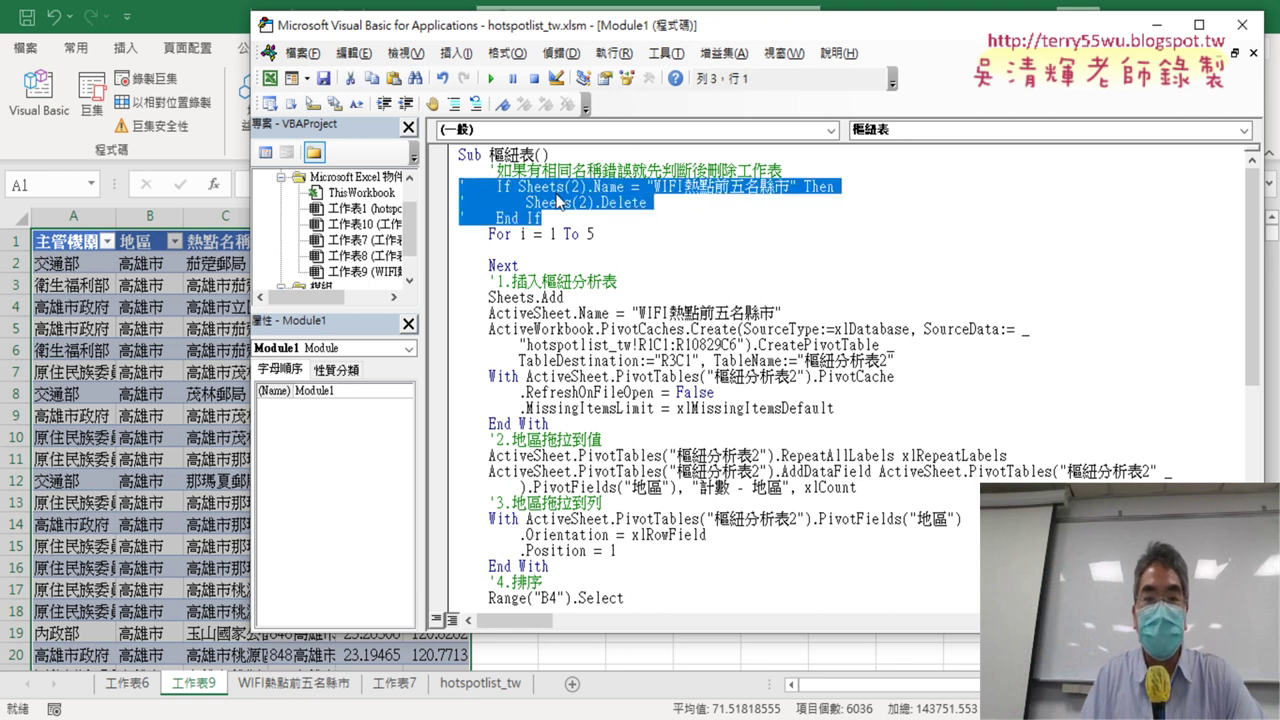
{"action": "right_click", "coordinate": [558, 203]}
{"action": "key", "text": "Escape"}
Paste the copied If…End If block onto the empty line inside the loop.
{"action": "left_click_drag", "start_coordinate": [488, 249], "coordinate": [458, 249]}
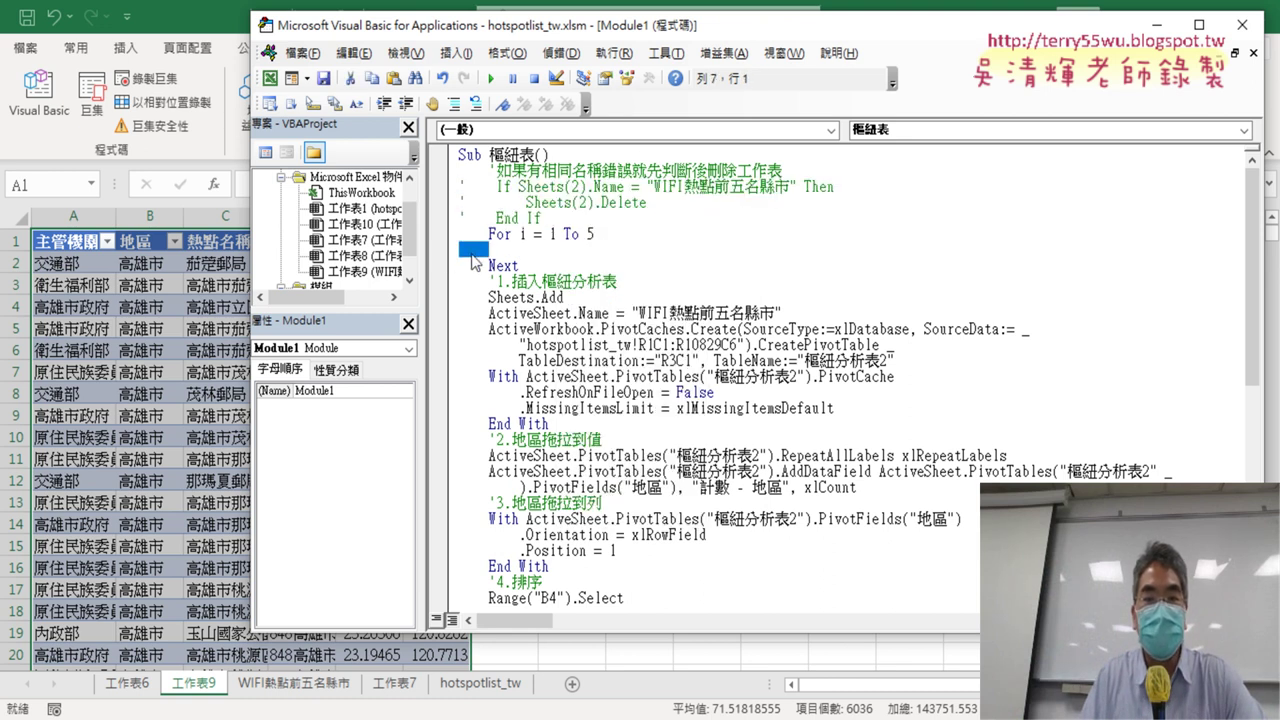
{"action": "right_click", "coordinate": [476, 257]}
{"action": "left_click", "coordinate": [527, 312]}
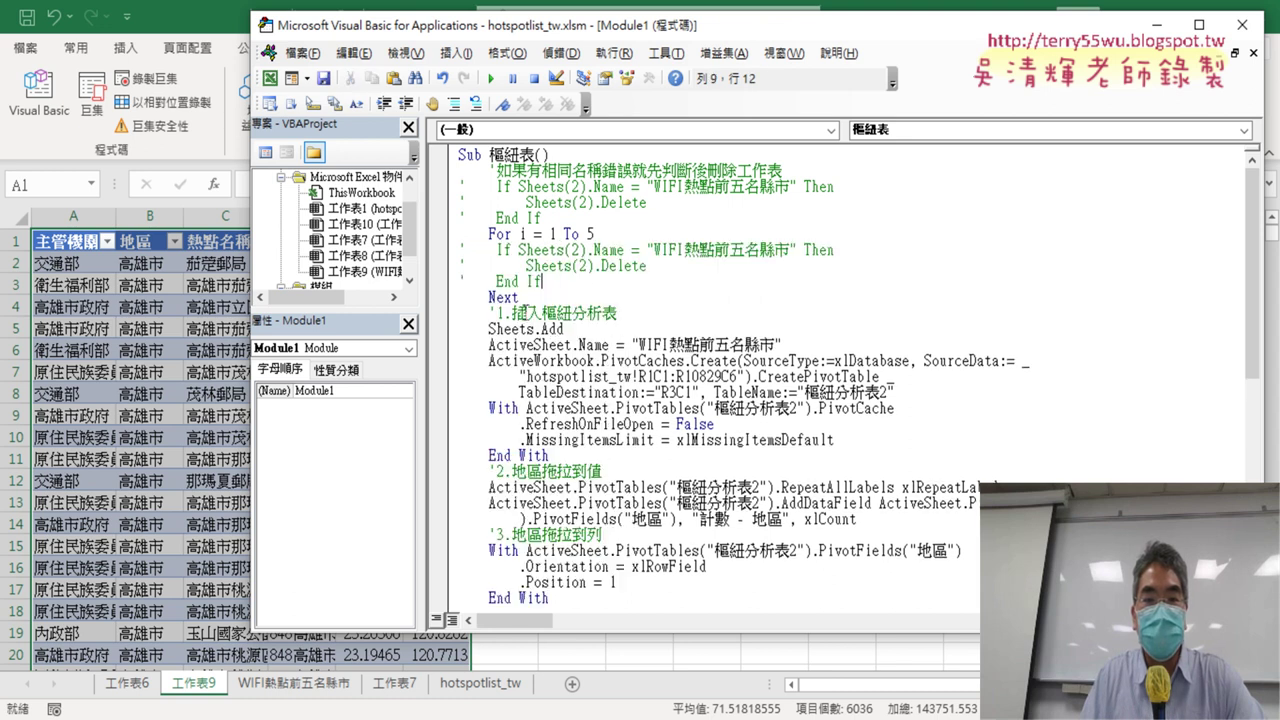
{"action": "left_click_drag", "start_coordinate": [553, 289], "coordinate": [458, 250]}
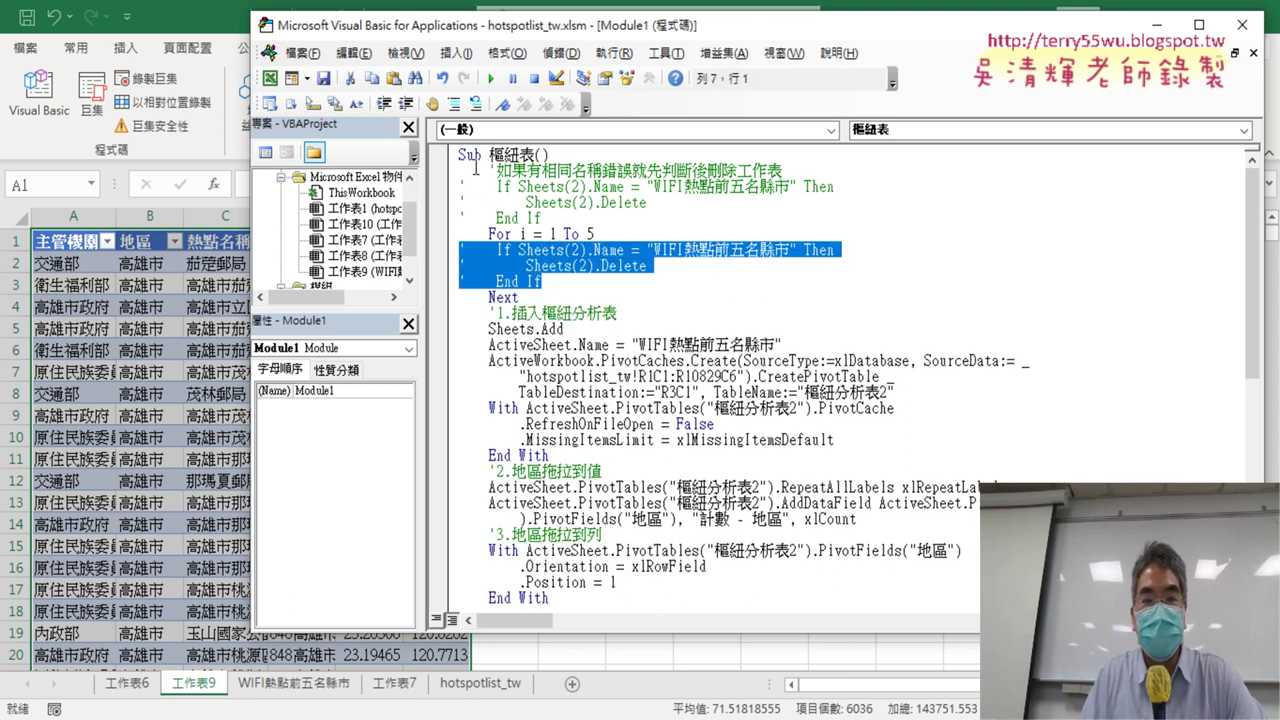
Uncomment the pasted If…End If block and indent it one level inside the loop.
{"action": "left_click", "coordinate": [475, 104]}
{"action": "left_click", "coordinate": [599, 282]}
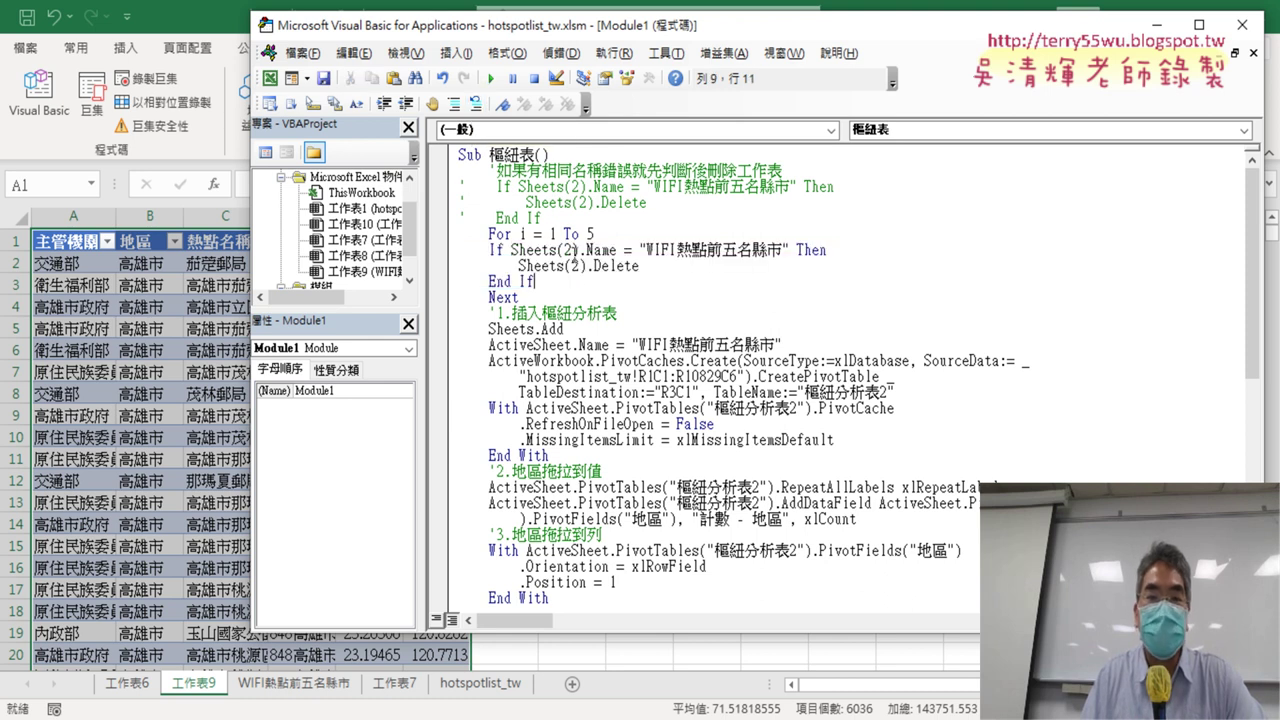
{"action": "left_click_drag", "start_coordinate": [550, 282], "coordinate": [446, 260]}
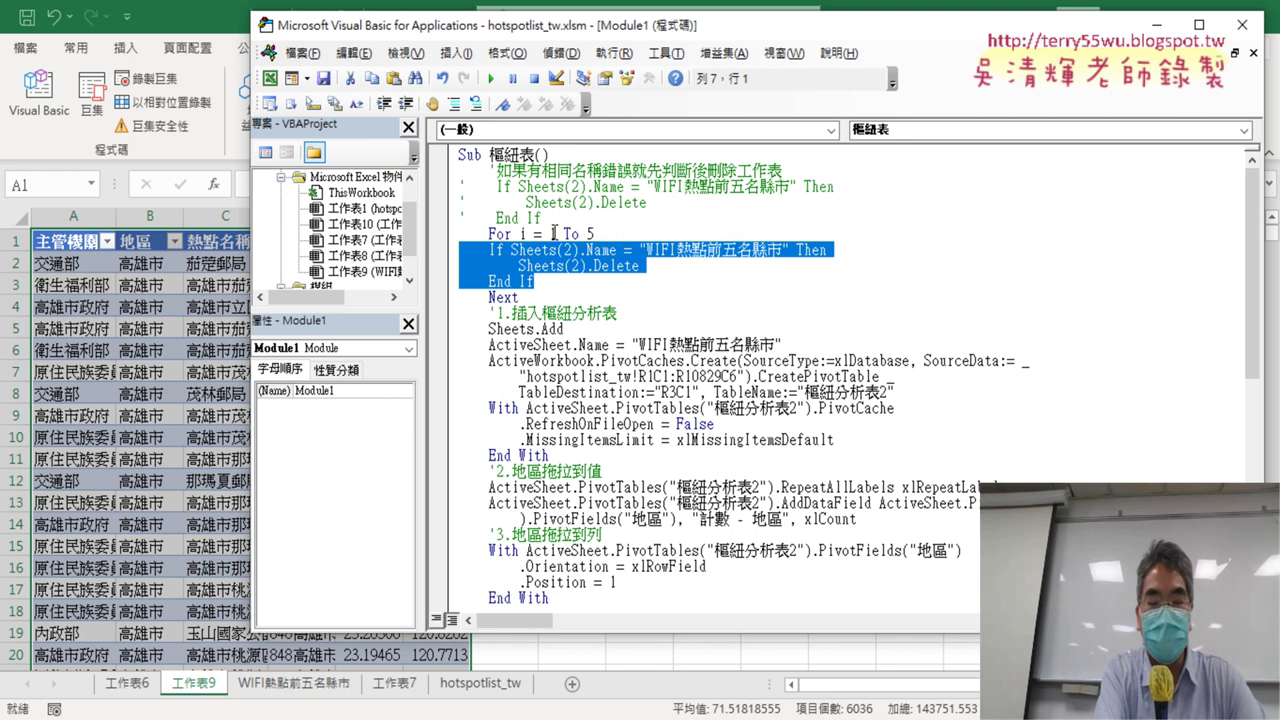
{"action": "key", "text": "Tab"}
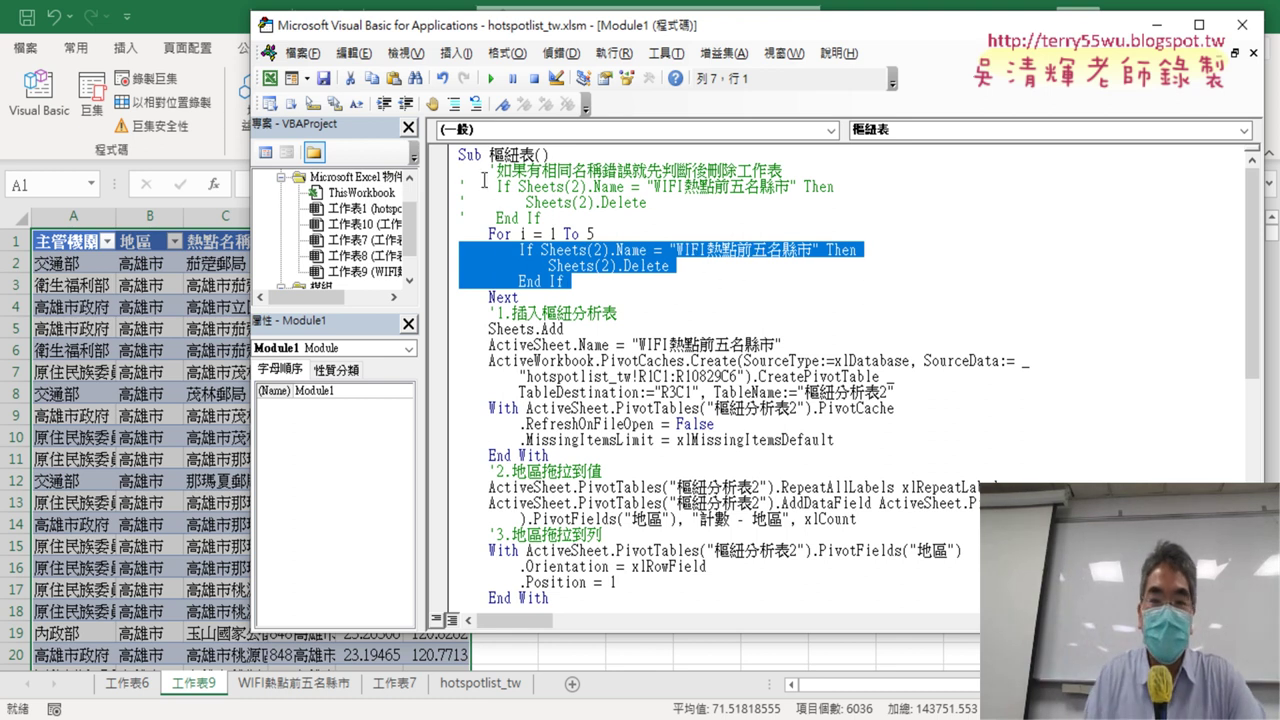
{"action": "left_click", "coordinate": [622, 266]}
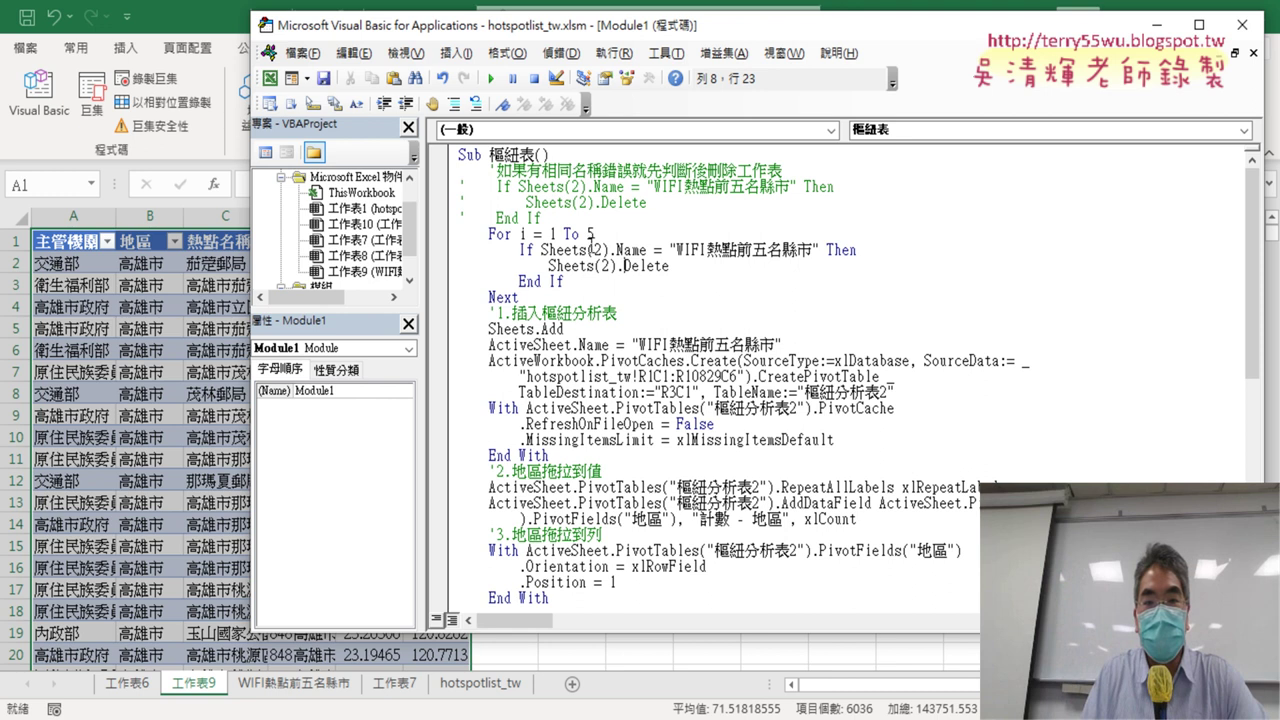
Change Sheets(2).Name and Sheets(2).Delete to use Sheets(i).
{"action": "double_click", "coordinate": [596, 249]}
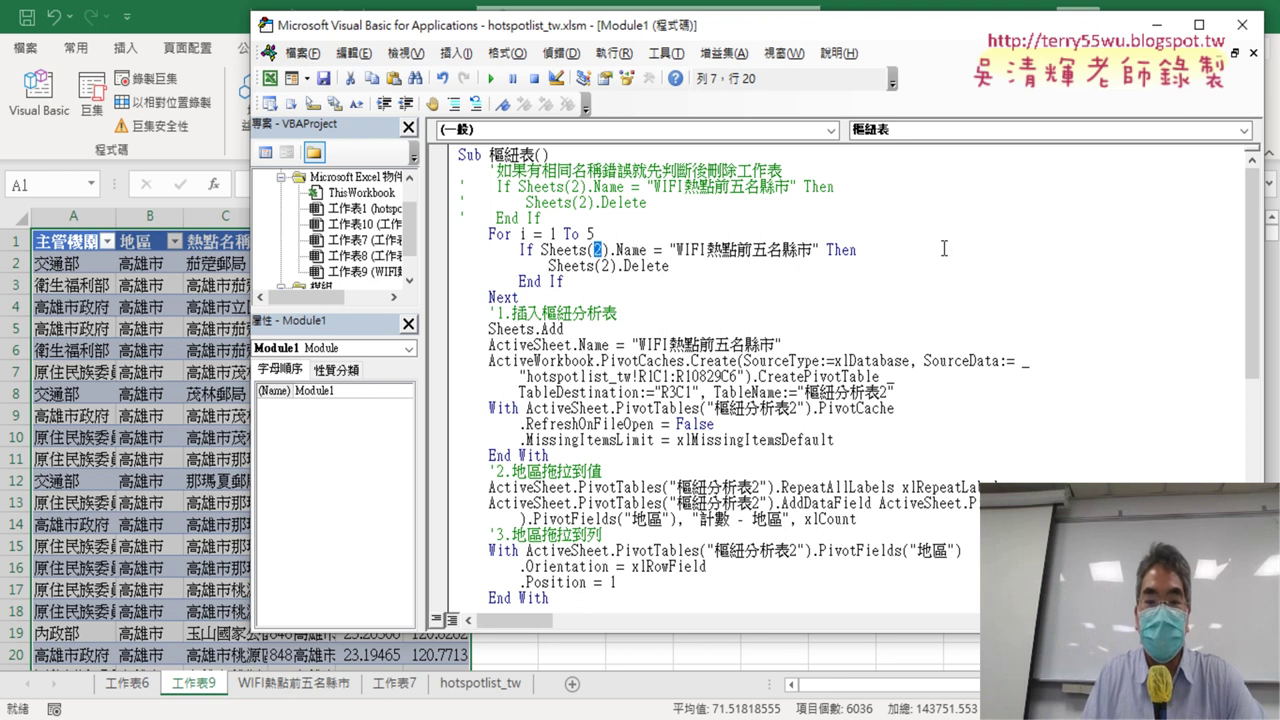
{"action": "type", "text": "i"}
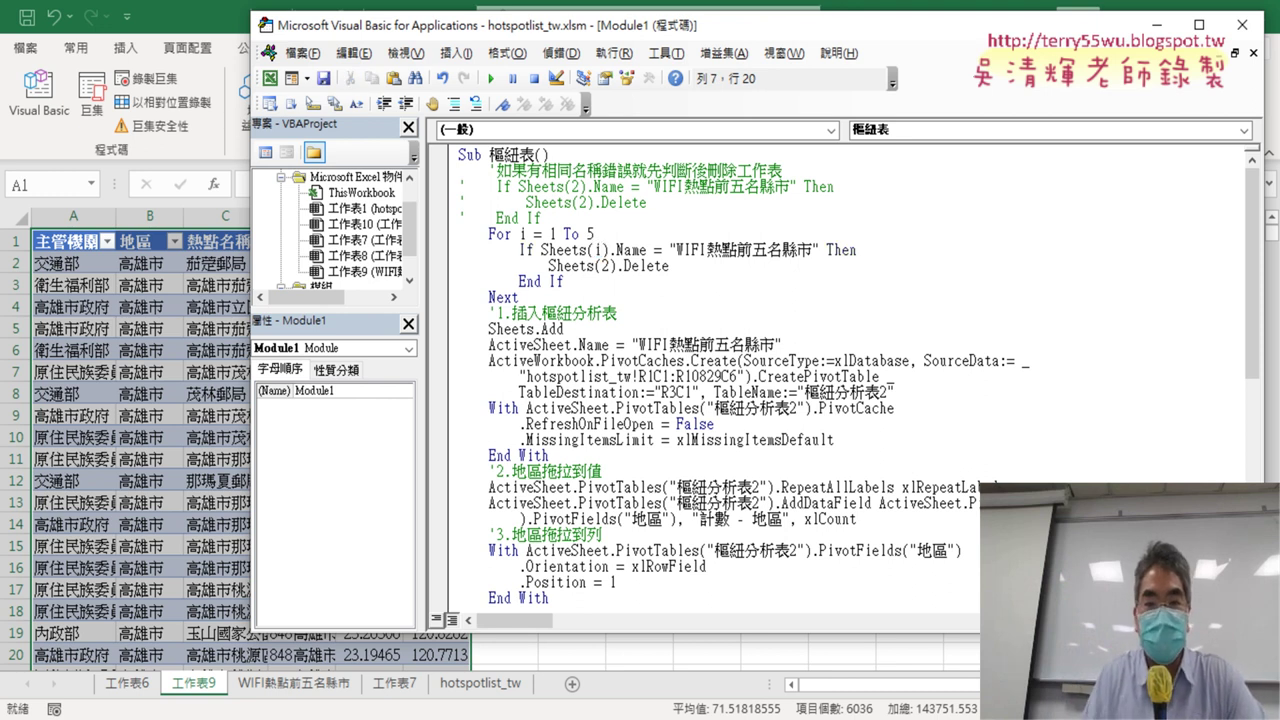
{"action": "double_click", "coordinate": [607, 266]}
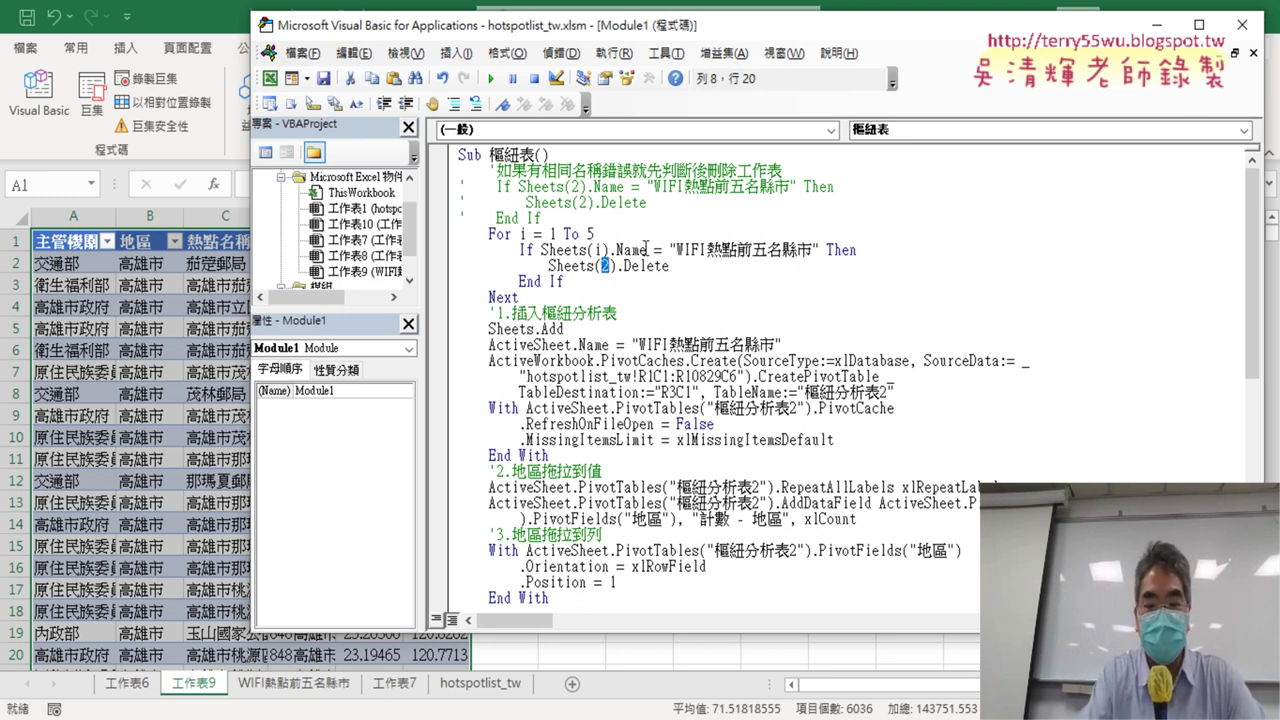
{"action": "type", "text": "i"}
{"action": "key", "text": "Down"}
{"action": "key", "text": "Down"}
{"action": "key", "text": "Down"}
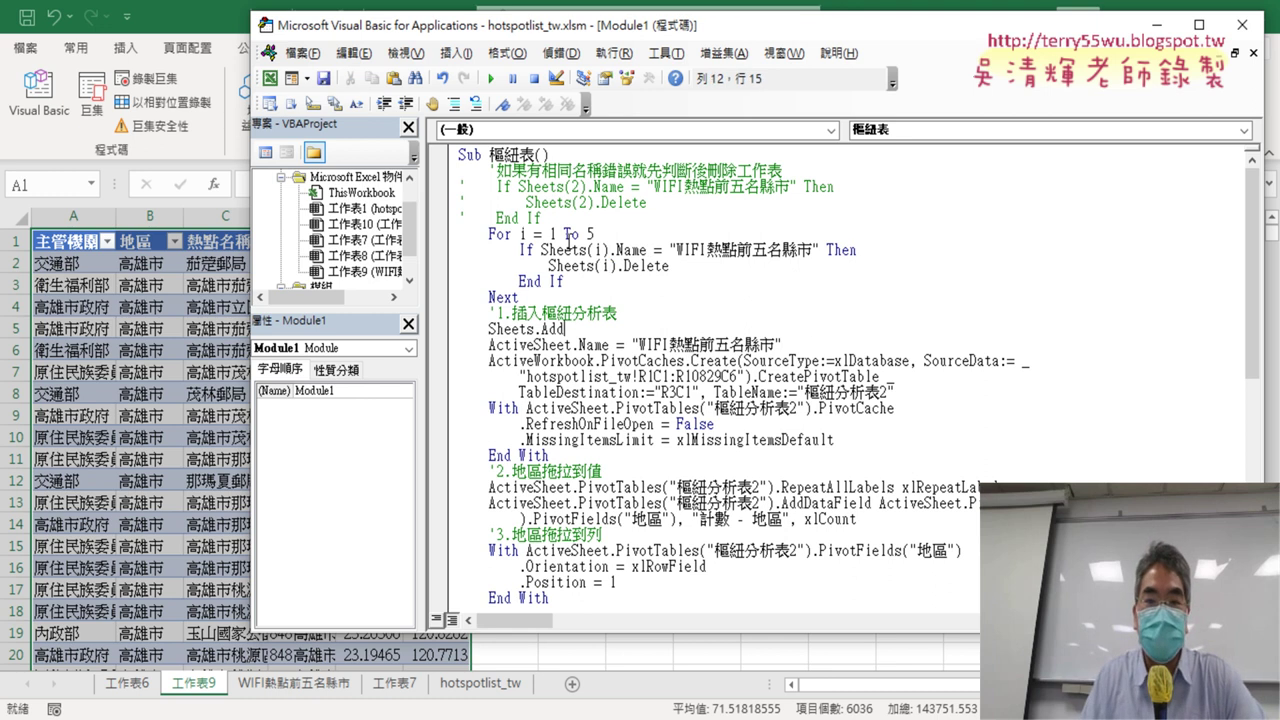
{"action": "left_click", "coordinate": [604, 250]}
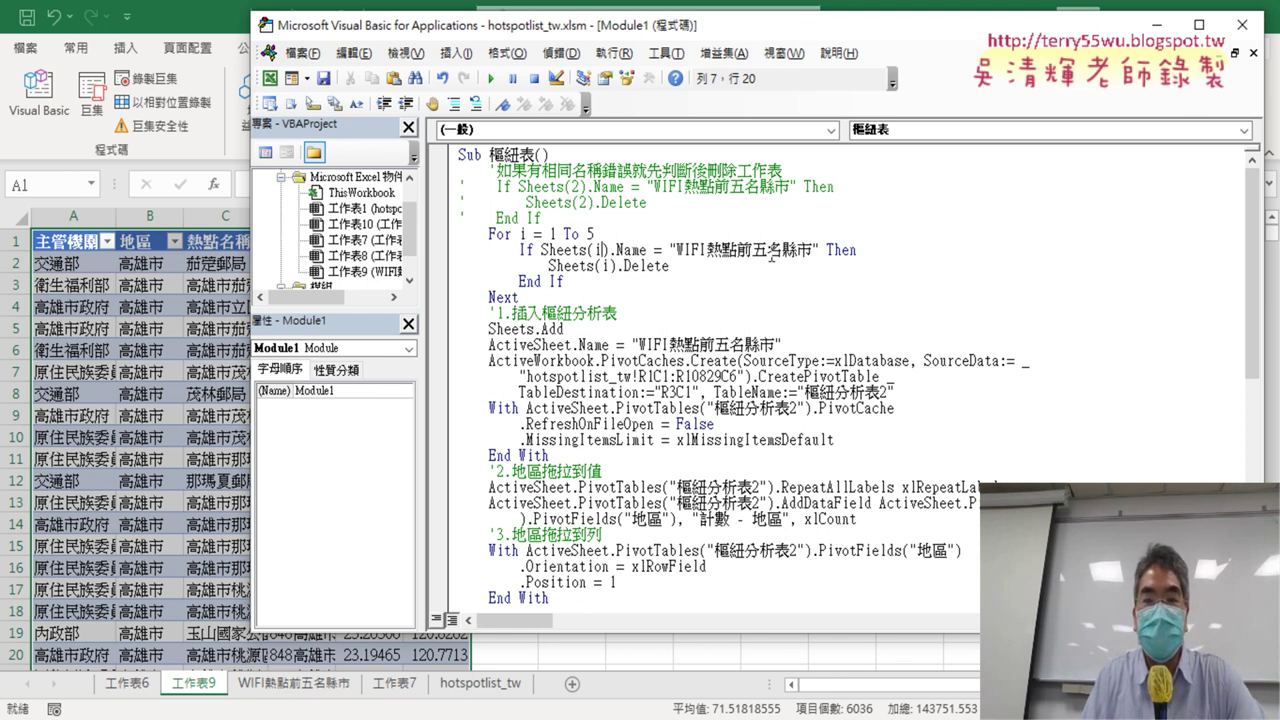
{"action": "left_click_drag", "start_coordinate": [532, 297], "coordinate": [444, 297]}
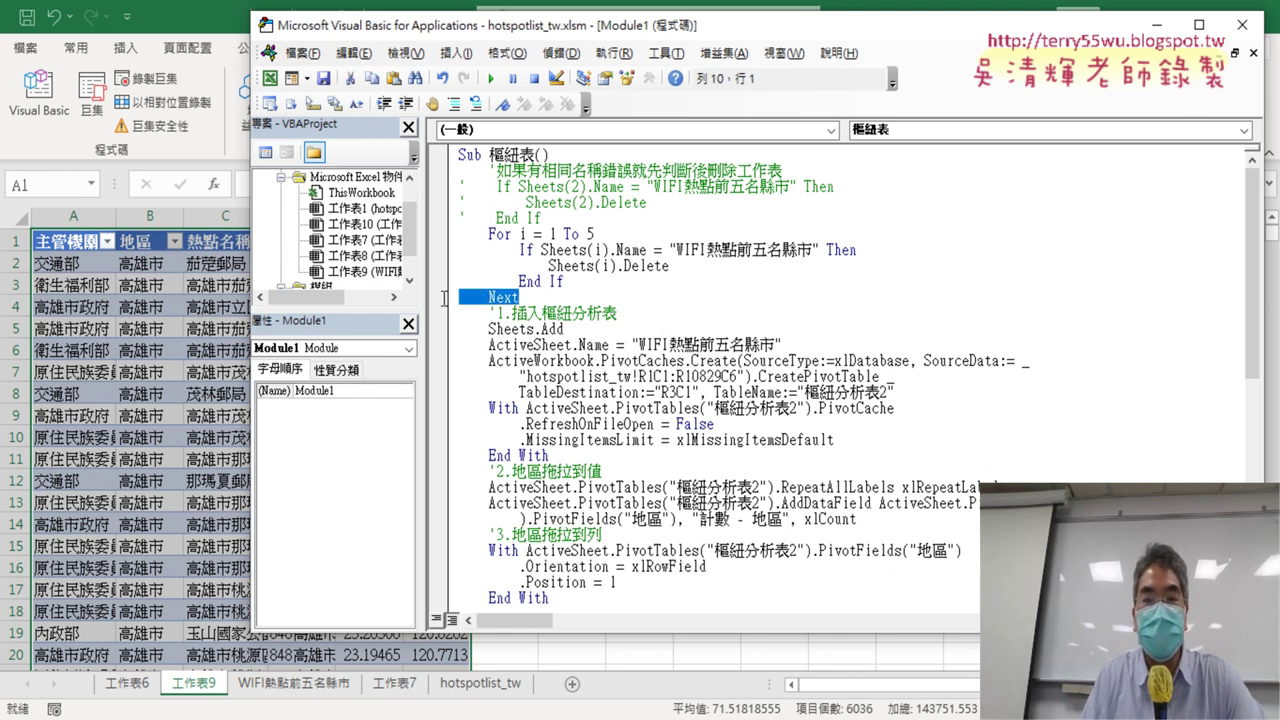
{"action": "double_click", "coordinate": [552, 233]}
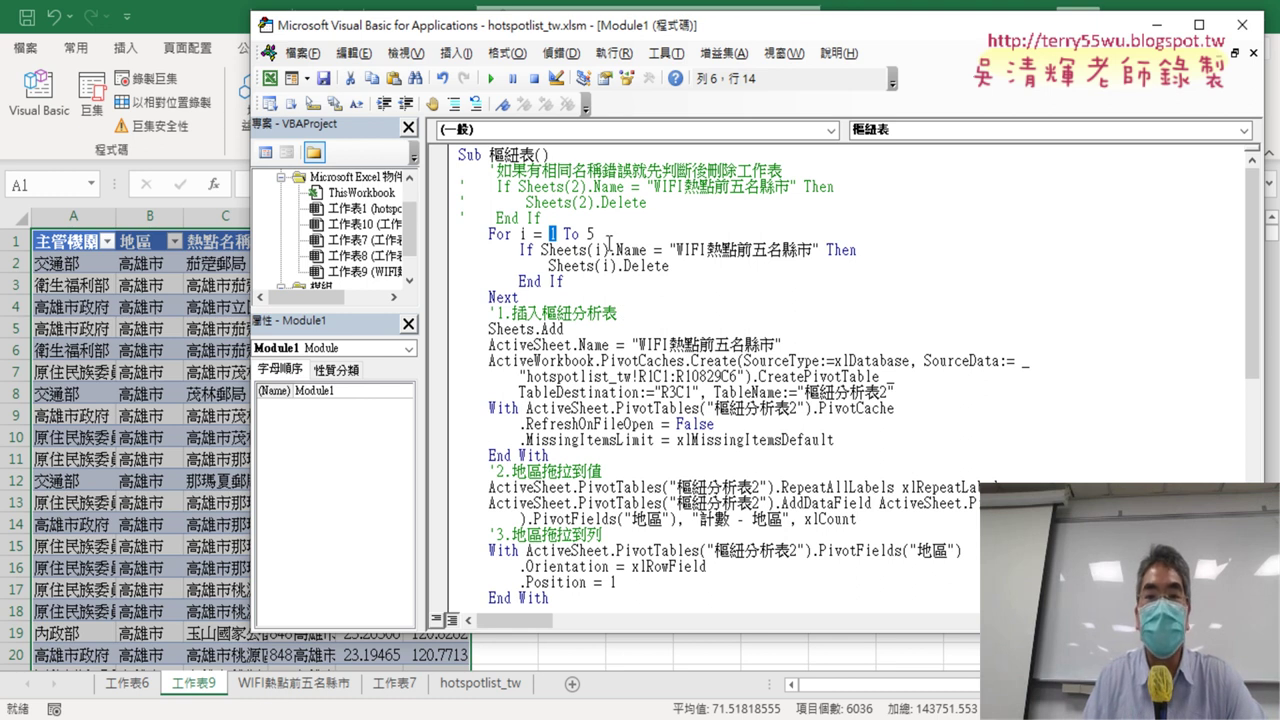
{"action": "left_click_drag", "start_coordinate": [596, 234], "coordinate": [548, 234]}
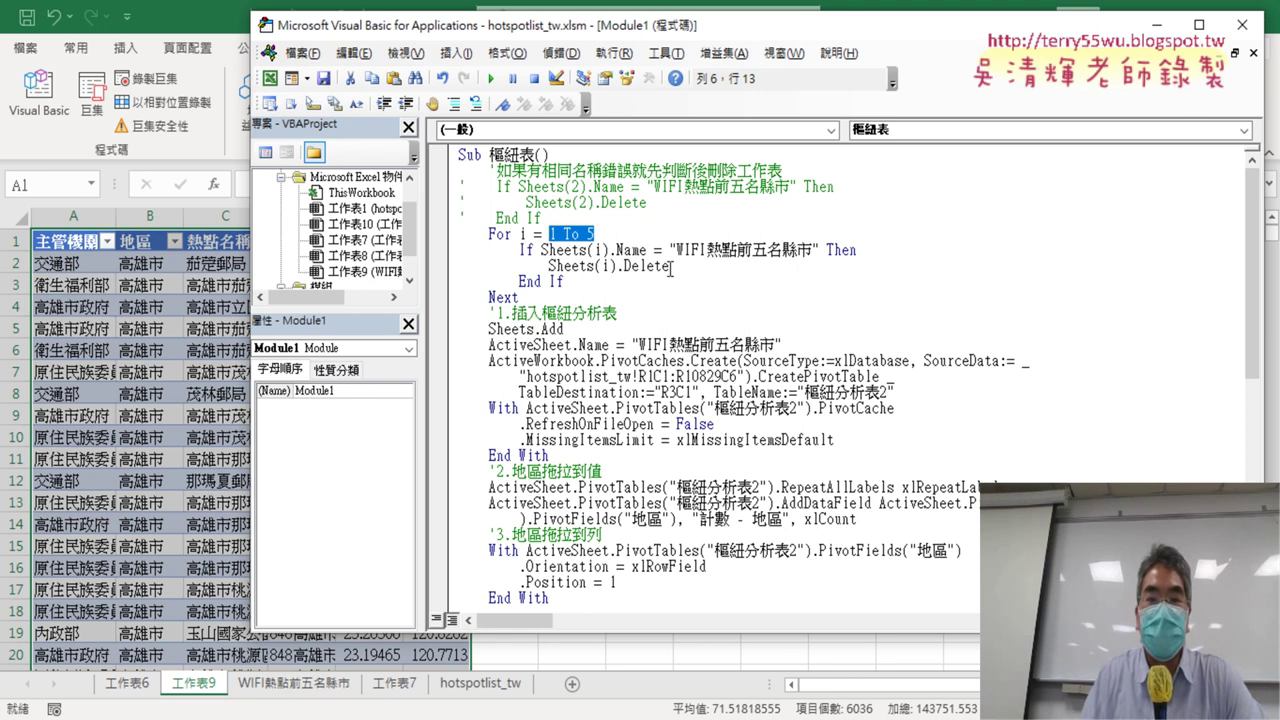
{"action": "mouse_move", "coordinate": [669, 266]}
{"action": "left_mouse_down"}
{"action": "mouse_move", "coordinate": [542, 266]}
{"action": "mouse_move", "coordinate": [511, 240]}
{"action": "left_mouse_up"}
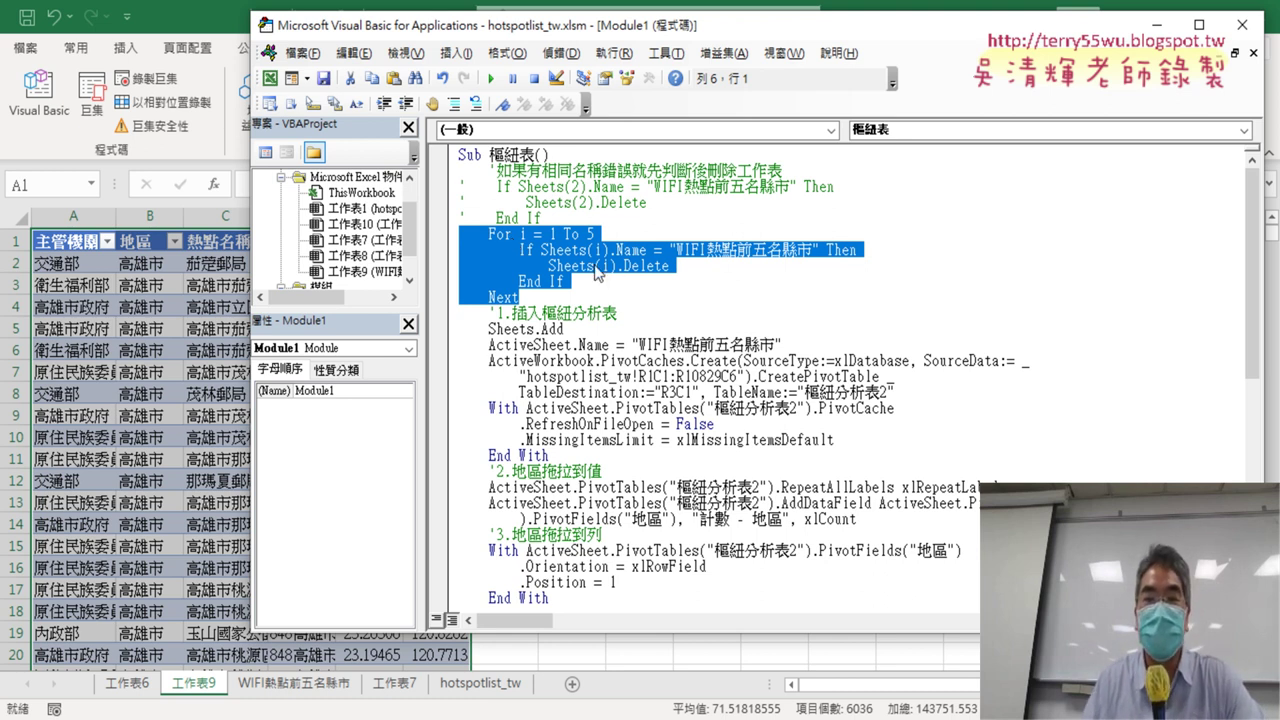
{"action": "left_click", "coordinate": [617, 233]}
{"action": "left_click_drag", "start_coordinate": [617, 233], "coordinate": [457, 233]}
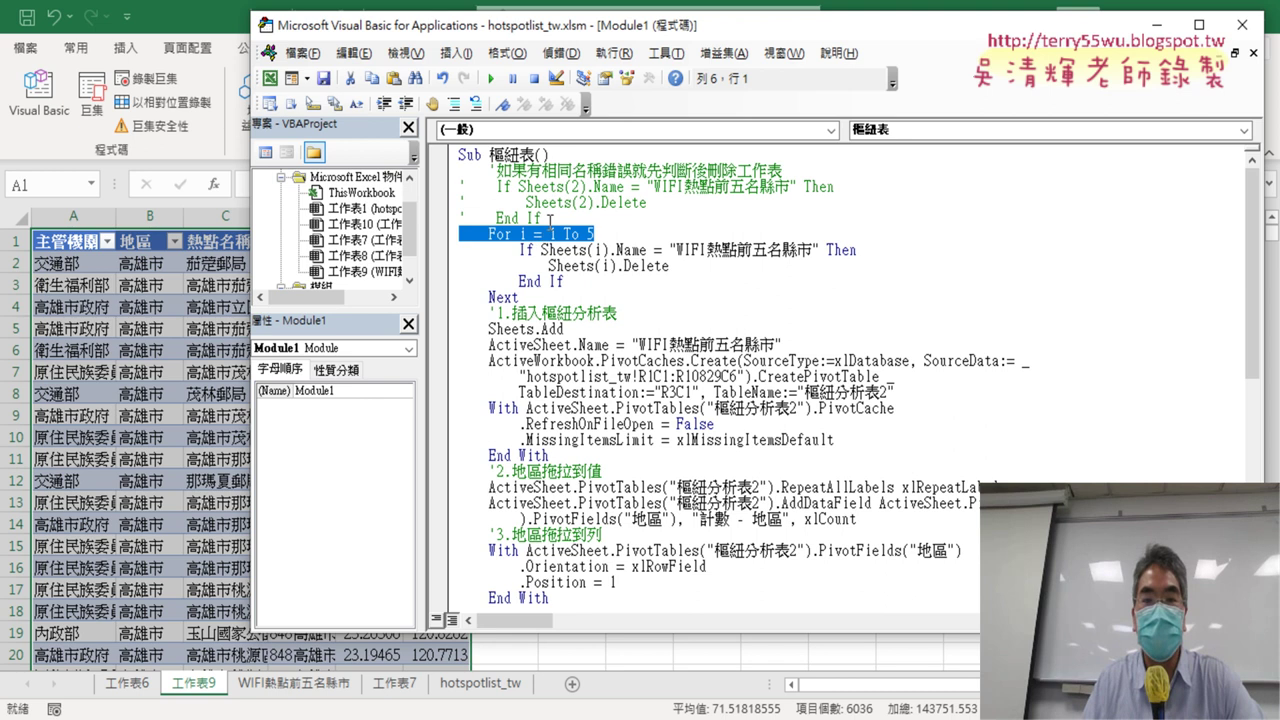
{"action": "left_click_drag", "start_coordinate": [549, 218], "coordinate": [459, 186]}
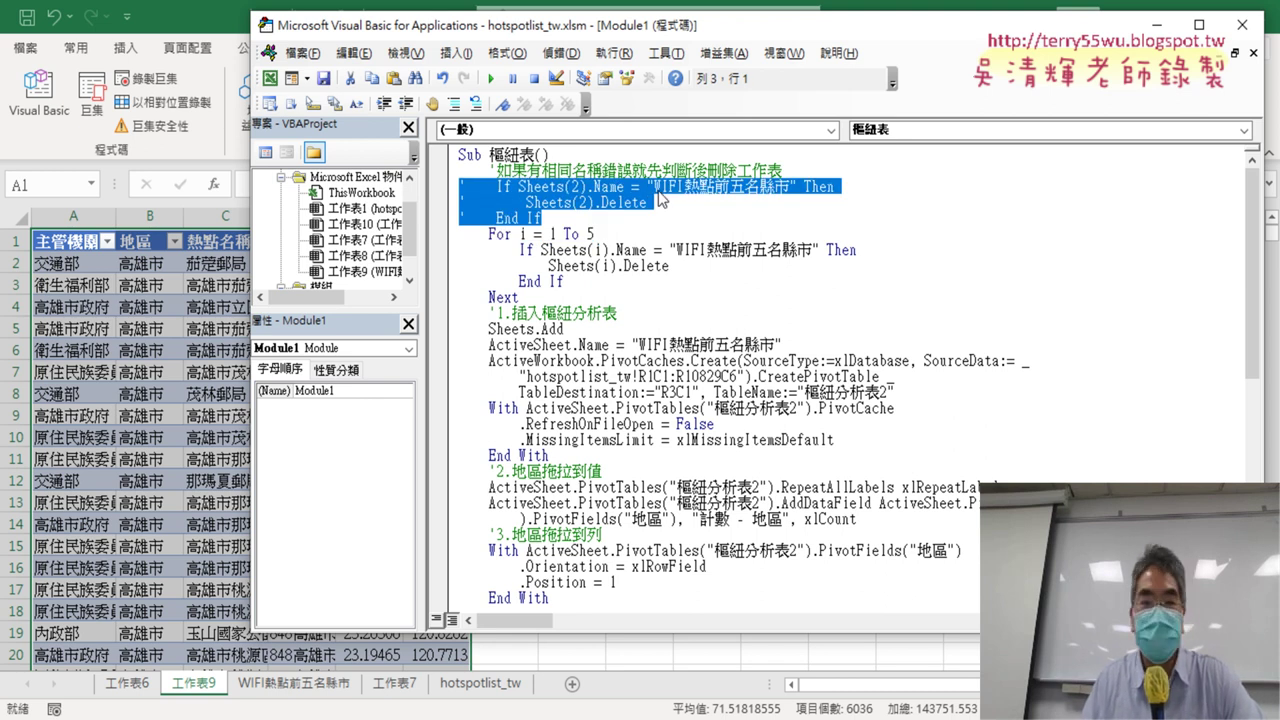
{"action": "left_click", "coordinate": [583, 187]}
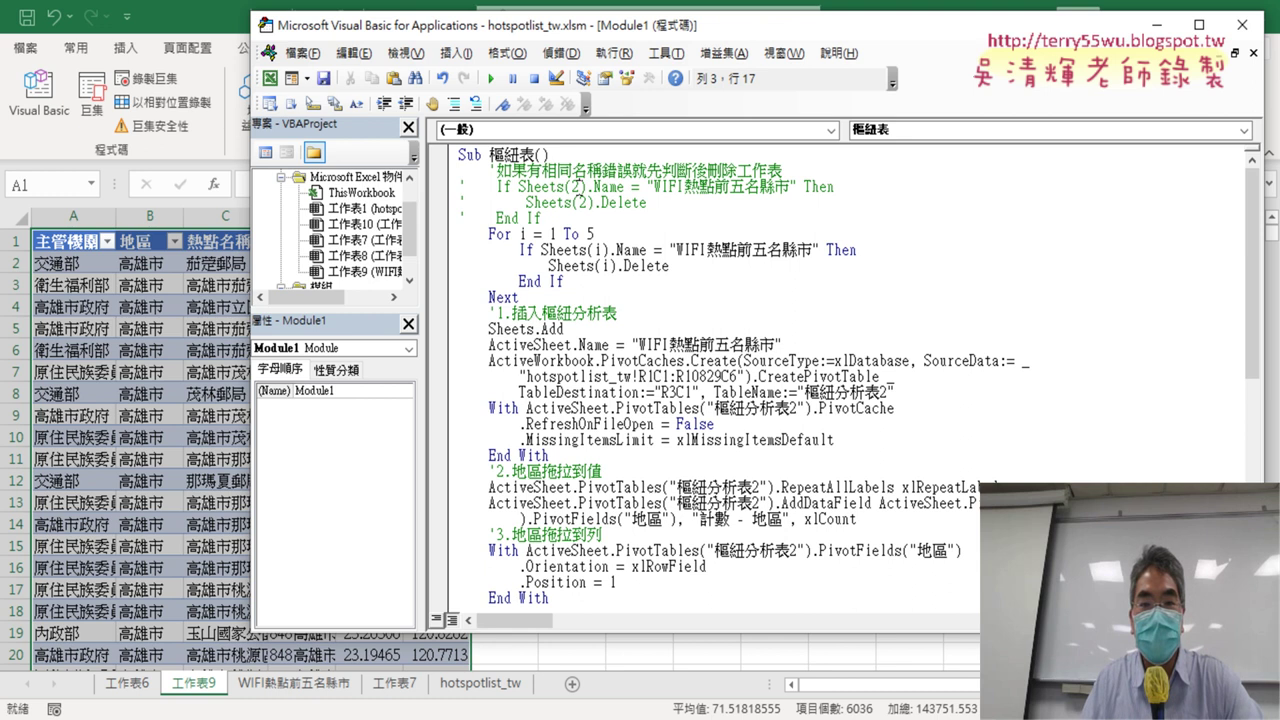
{"action": "double_click", "coordinate": [576, 187]}
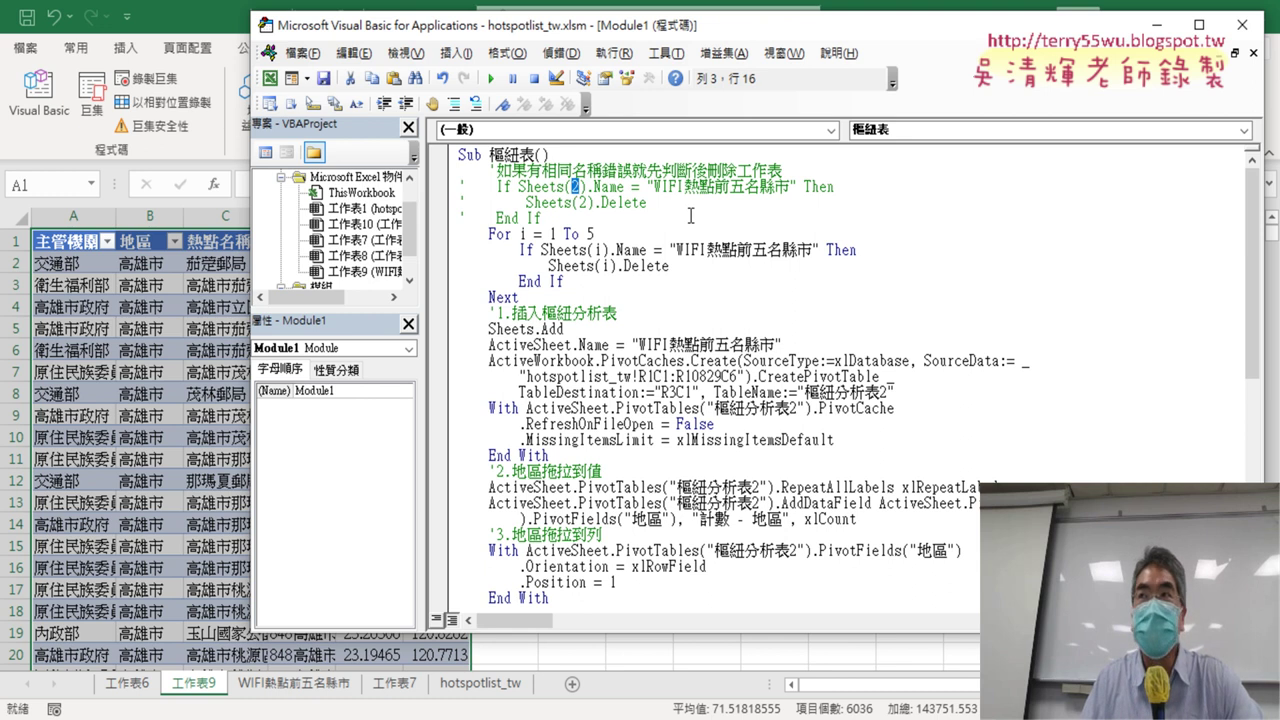
{"action": "left_click_drag", "start_coordinate": [596, 234], "coordinate": [450, 234]}
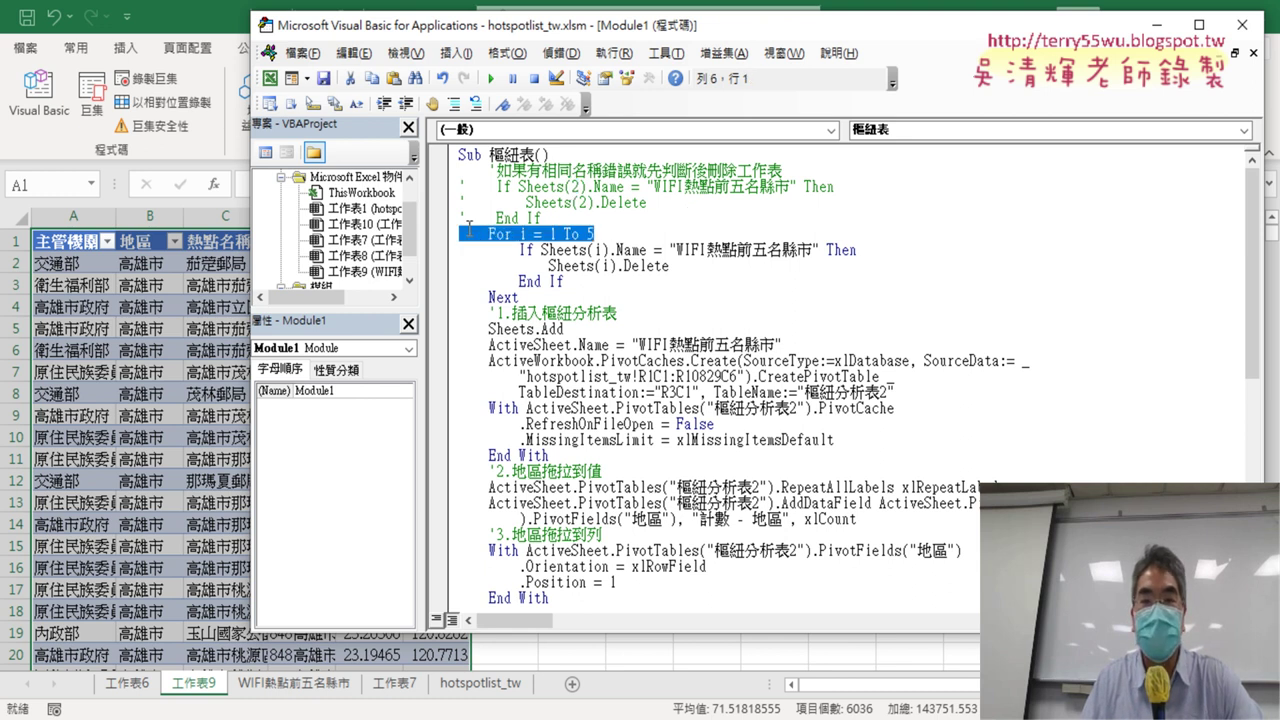